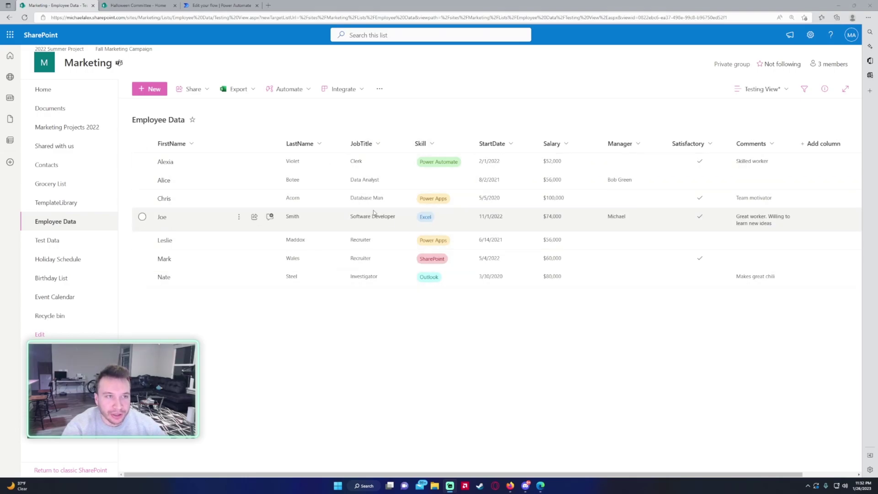
# Step: Create a Halloween Committee list copied from the Marketing site's Employee Data list
pyautogui.click(126, 5)
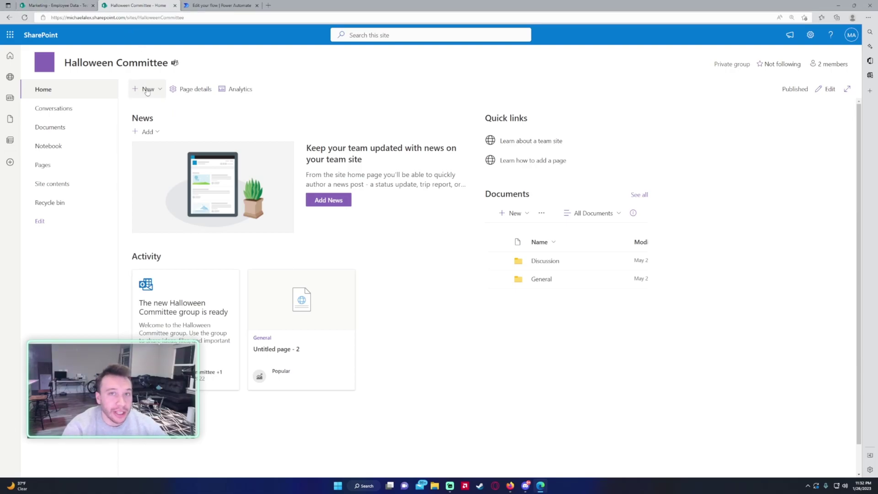
pyautogui.hotkey('ctrl', 'shift', 'Tab')
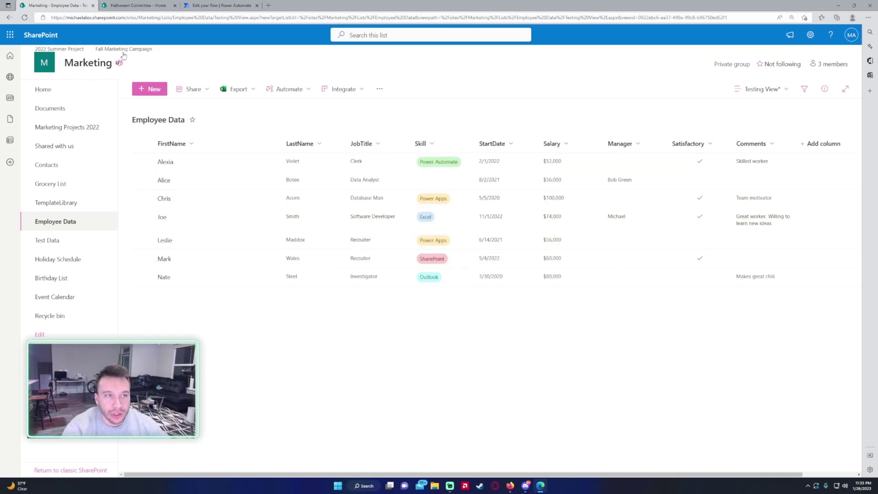
pyautogui.click(130, 10)
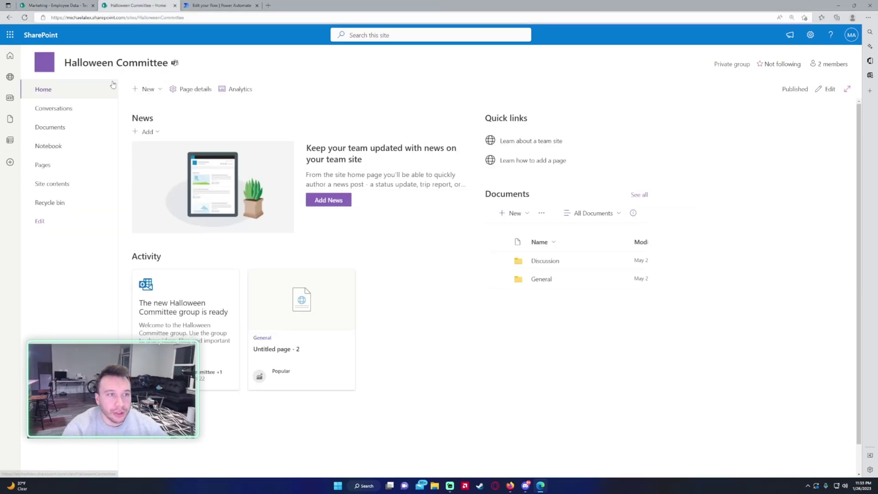
pyautogui.click(147, 89)
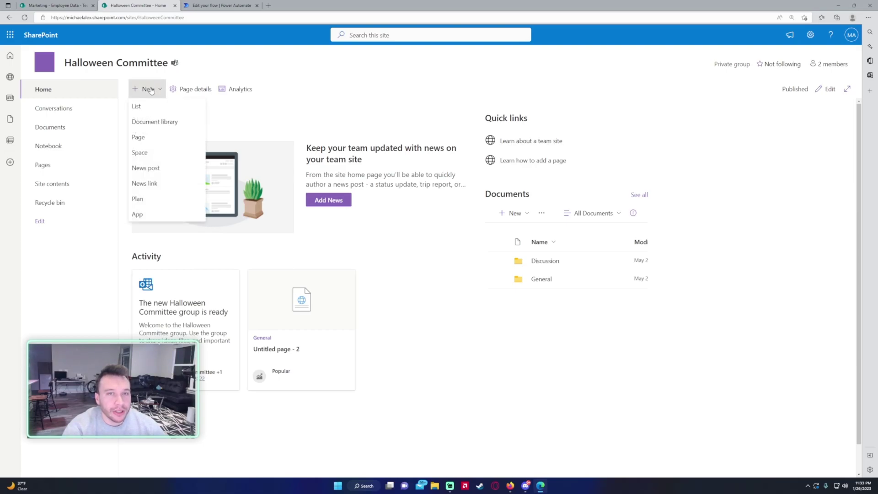
pyautogui.click(151, 107)
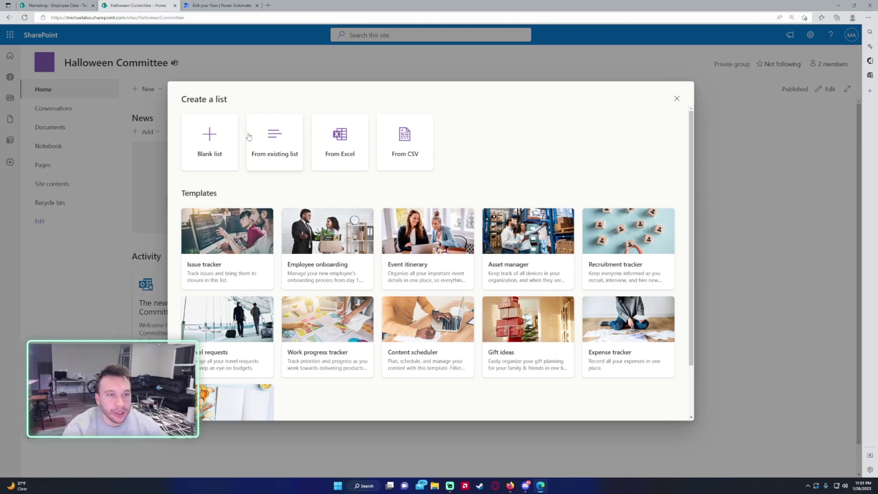
pyautogui.click(259, 140)
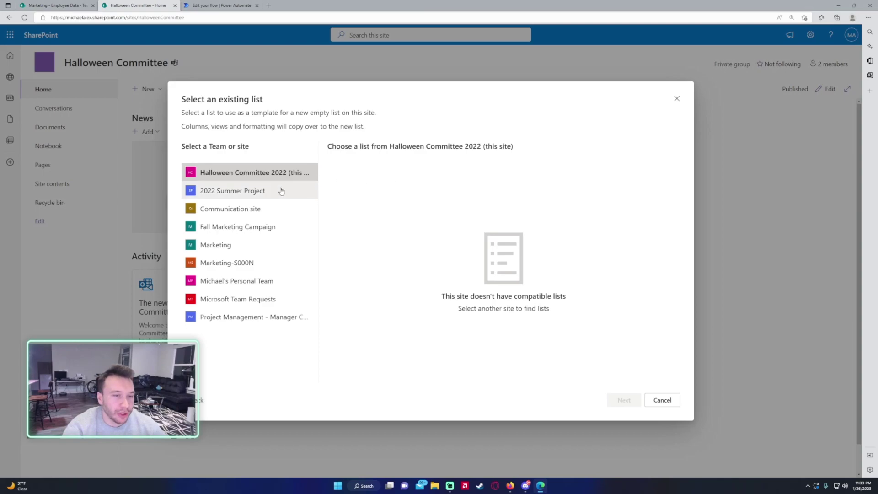
pyautogui.click(276, 245)
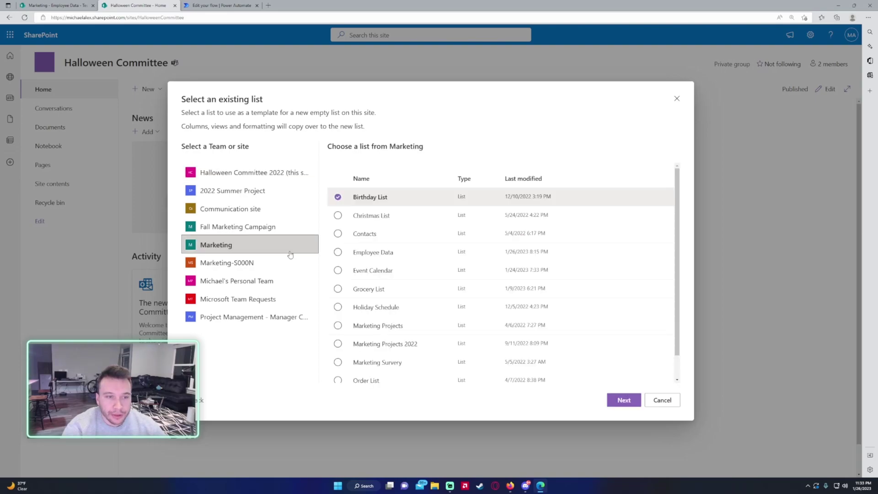
pyautogui.click(338, 252)
pyautogui.click(624, 401)
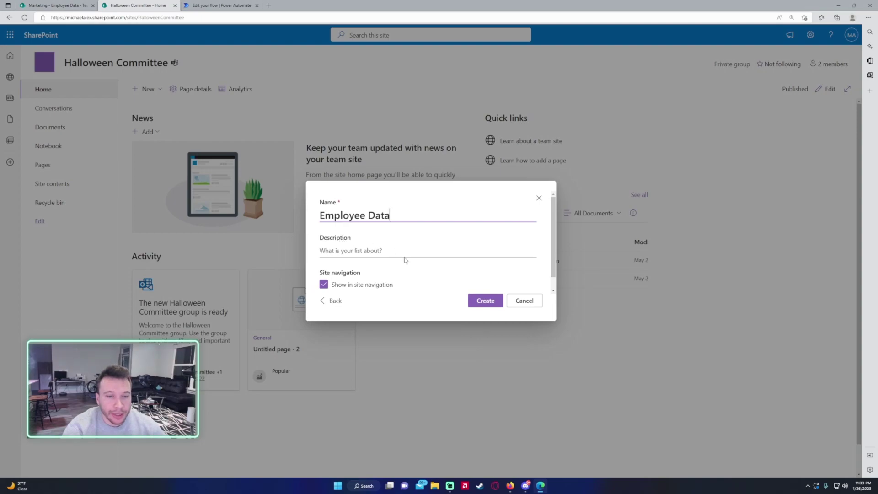
pyautogui.click(487, 301)
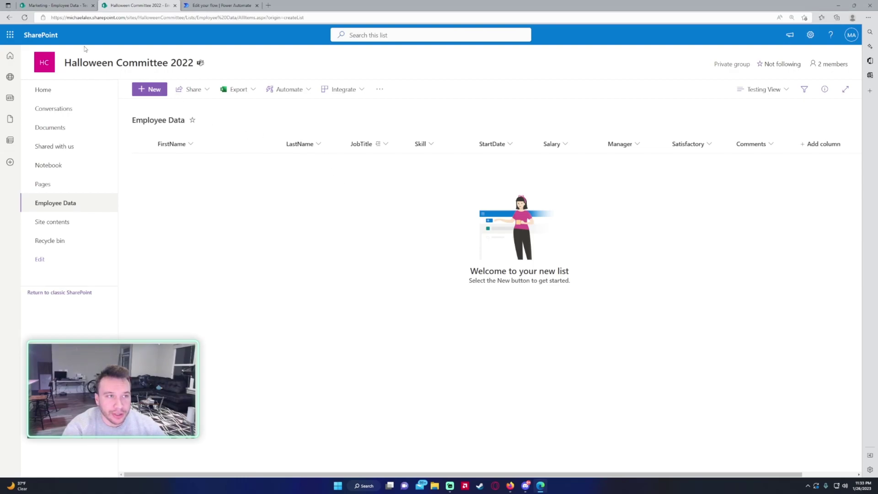
# Step: Create a manually triggered instant cloud flow named 'Copy SP List Data'
pyautogui.click(87, 5)
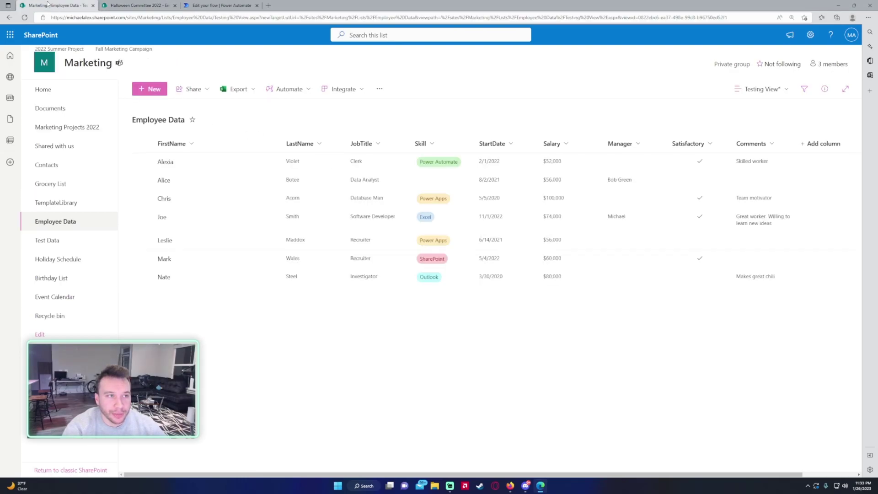
pyautogui.click(190, 4)
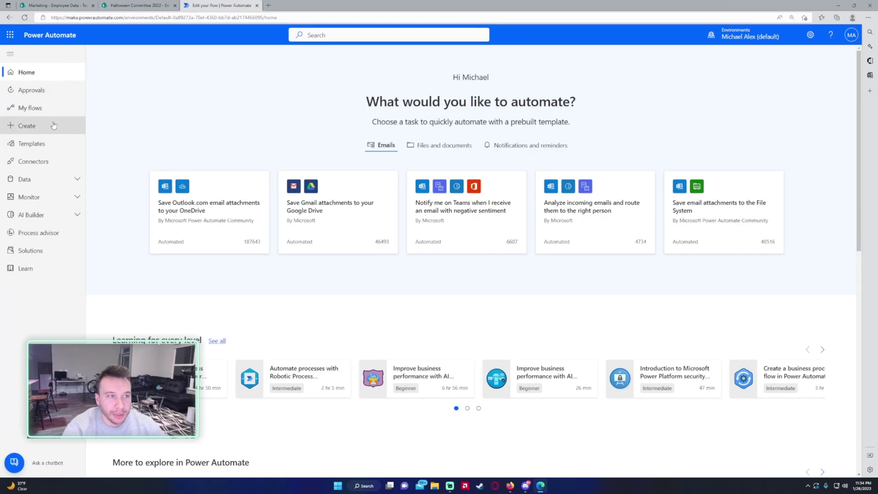
pyautogui.click(27, 125)
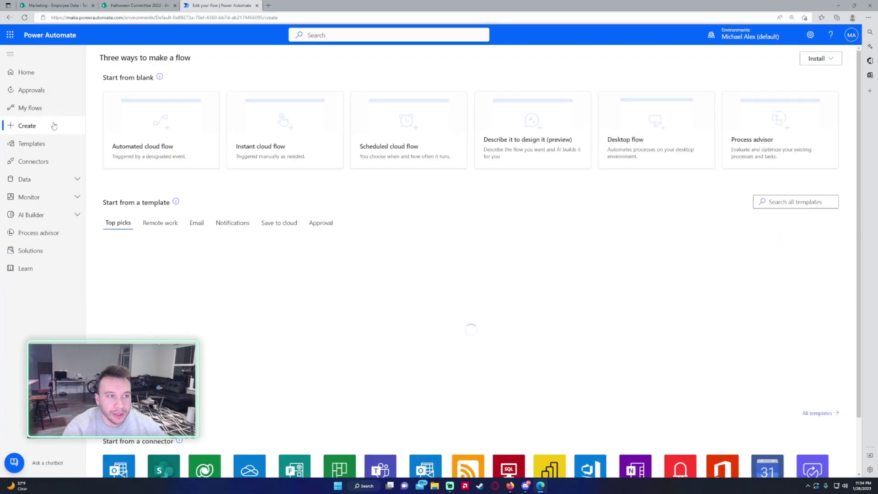
pyautogui.click(280, 148)
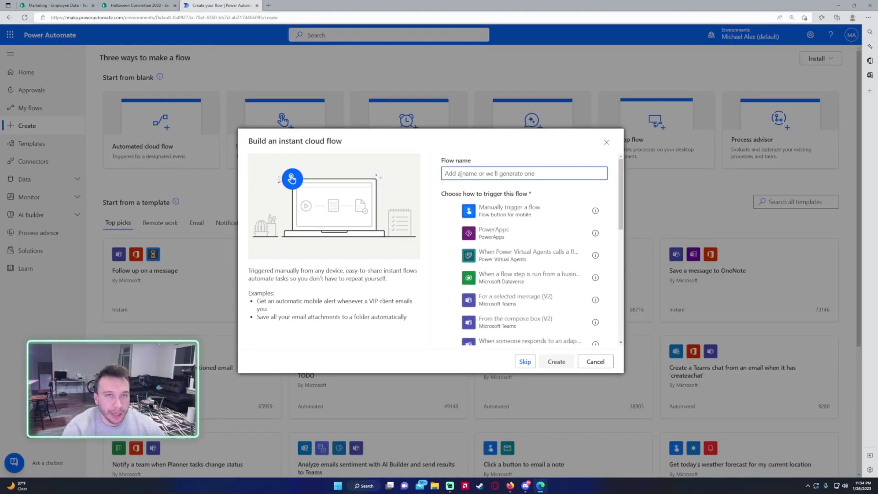
pyautogui.write('Co')
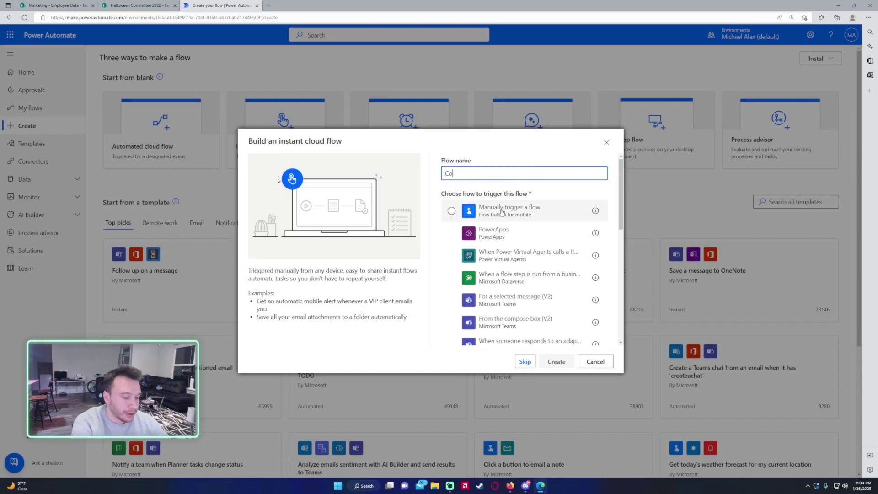
pyautogui.write('py SP List Da')
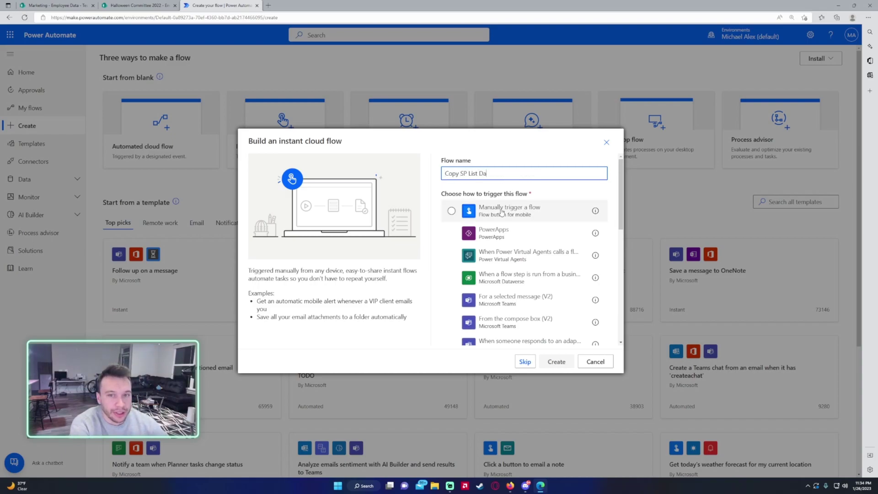
pyautogui.write('ta')
pyautogui.click(501, 211)
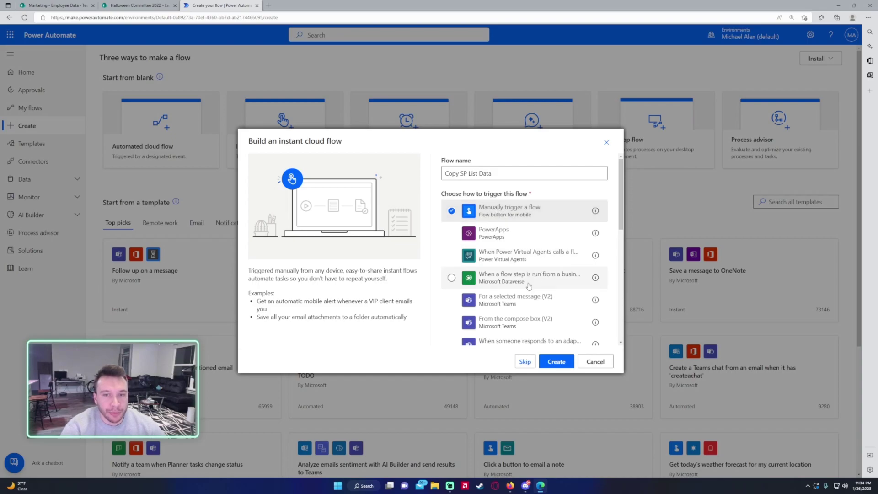
pyautogui.click(556, 361)
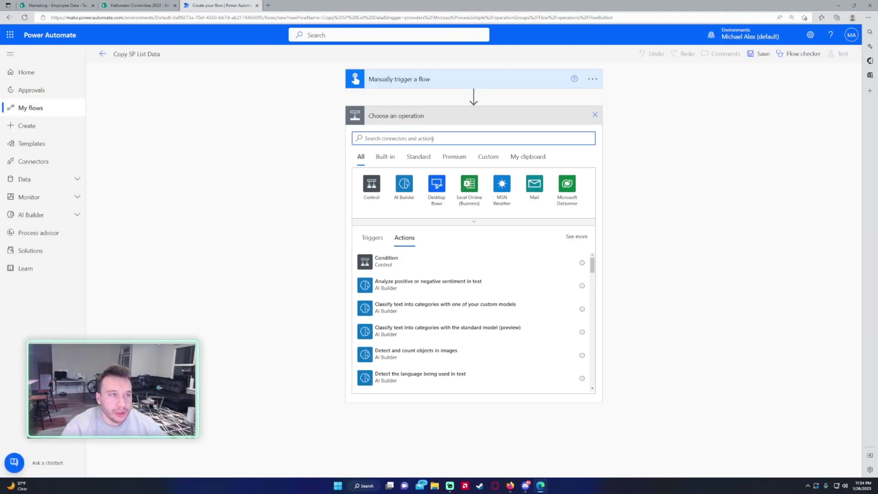
# Step: Add a SharePoint Get items step reading the Marketing site's Employee Data list
pyautogui.click(55, 5)
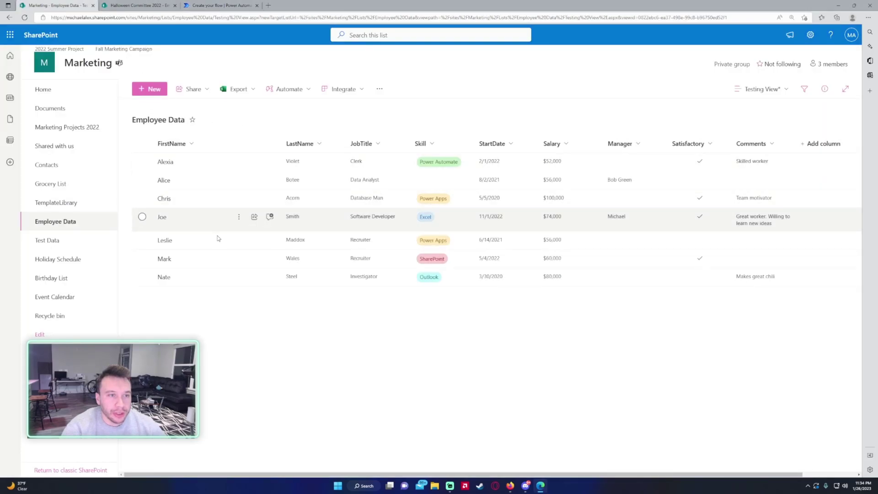
pyautogui.click(222, 5)
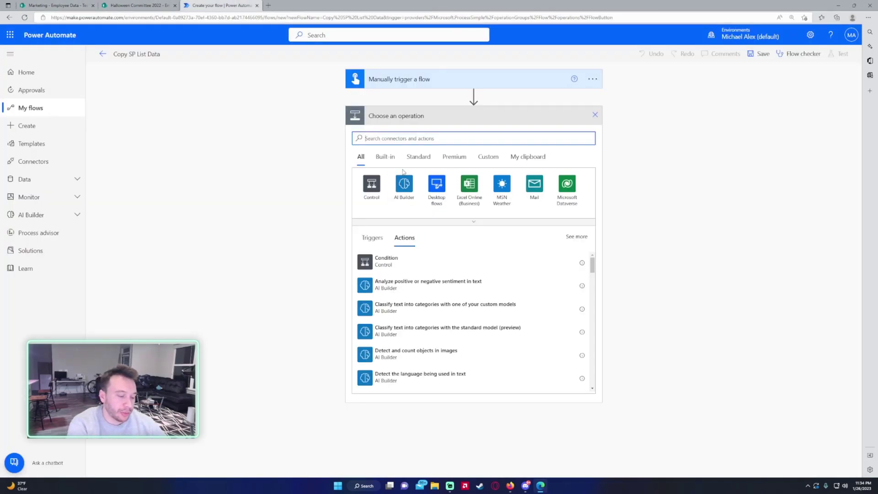
pyautogui.write('get items')
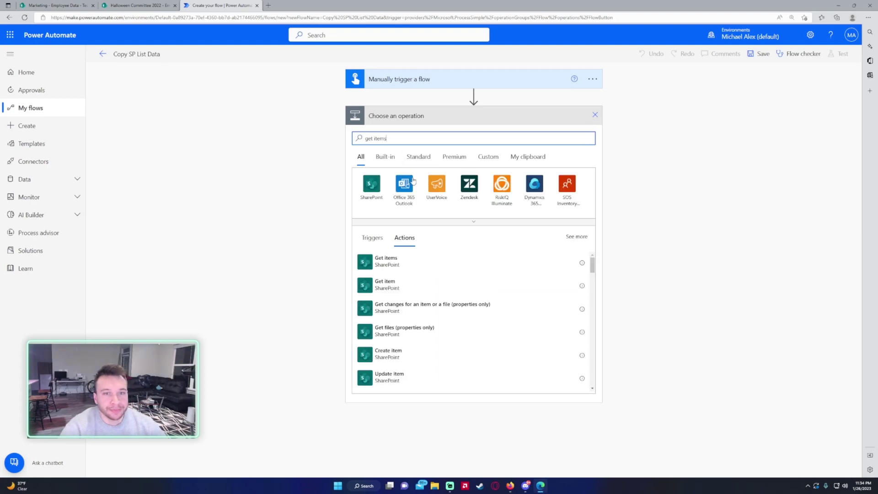
pyautogui.click(407, 258)
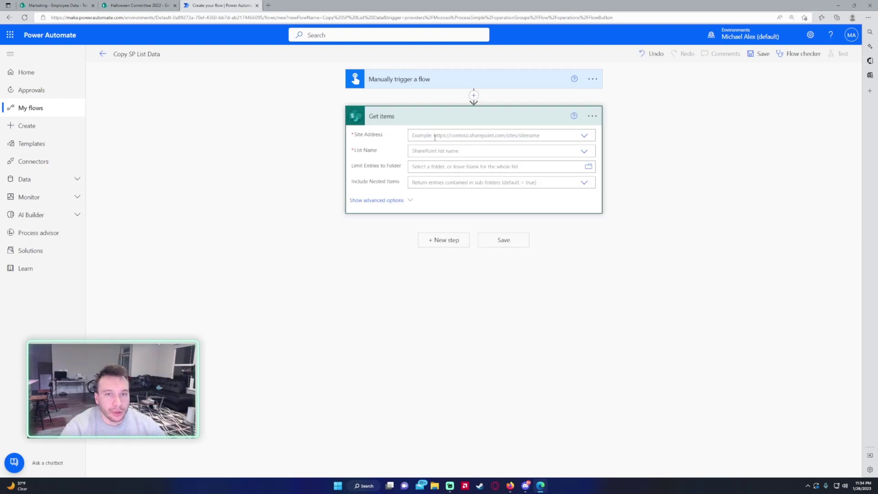
pyautogui.click(435, 135)
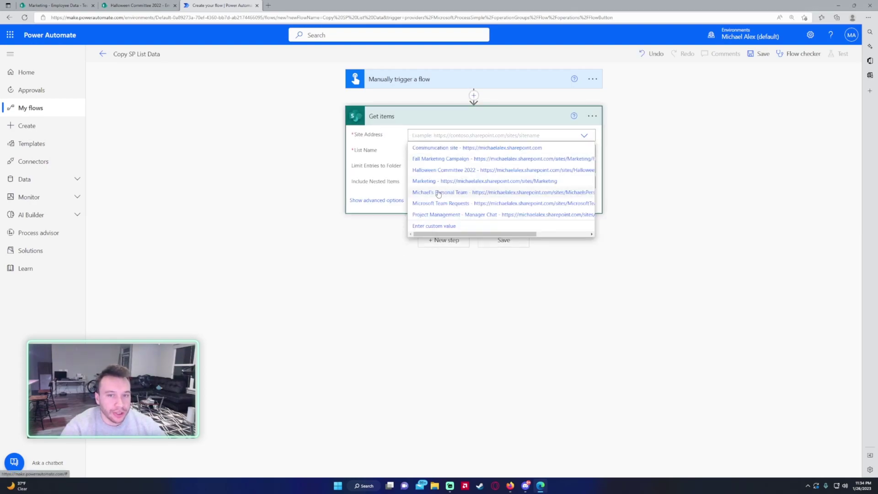
pyautogui.click(432, 181)
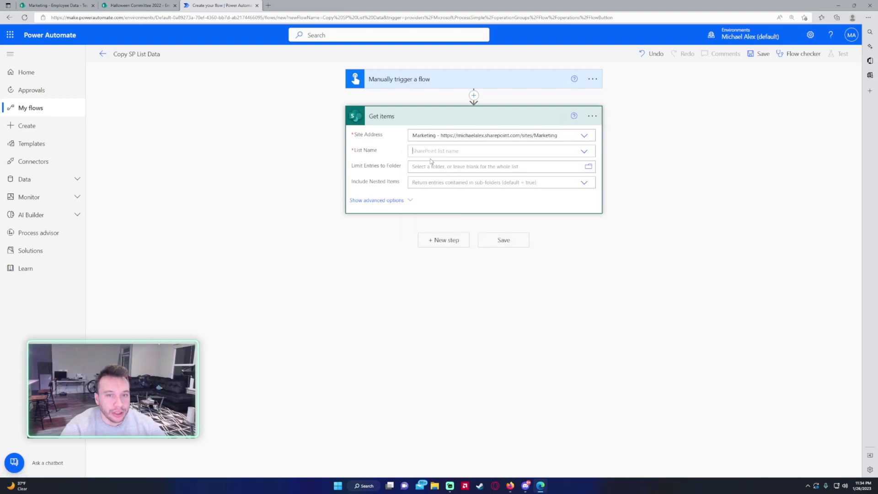
pyautogui.click(431, 160)
pyautogui.click(435, 200)
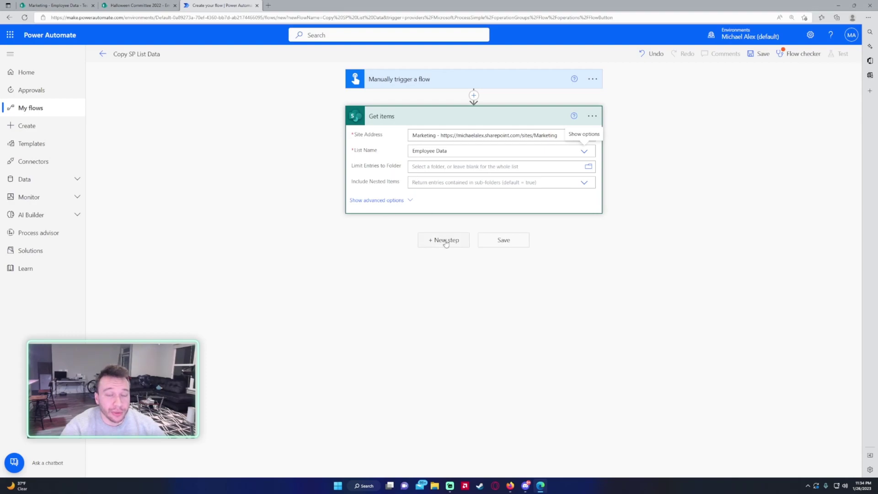
# Step: Review Get items' advanced query options against the source list, then hide them
pyautogui.click(409, 201)
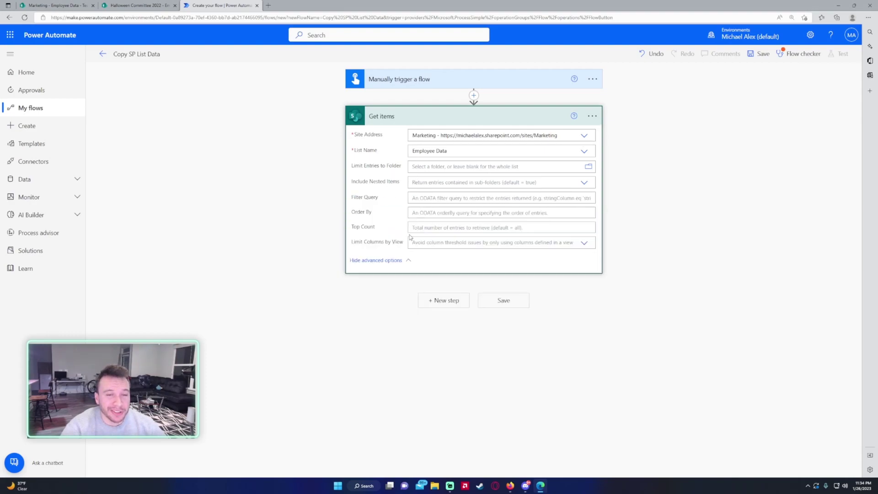
pyautogui.click(89, 6)
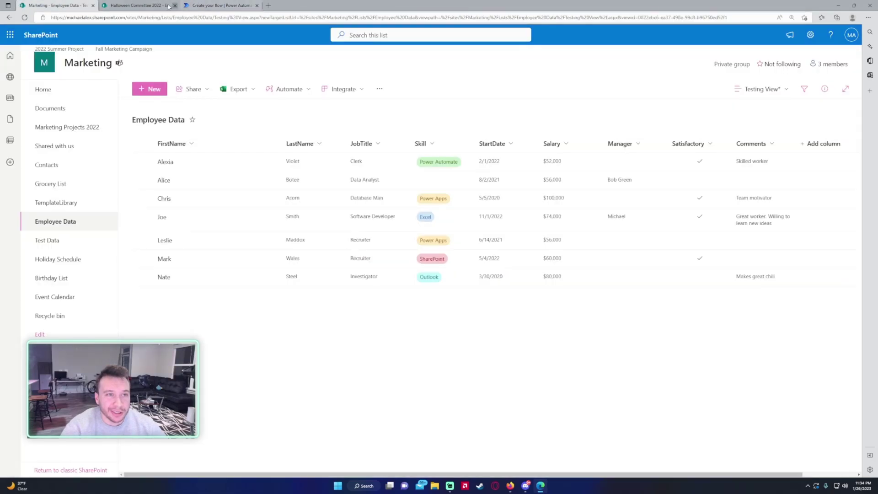
pyautogui.click(242, 7)
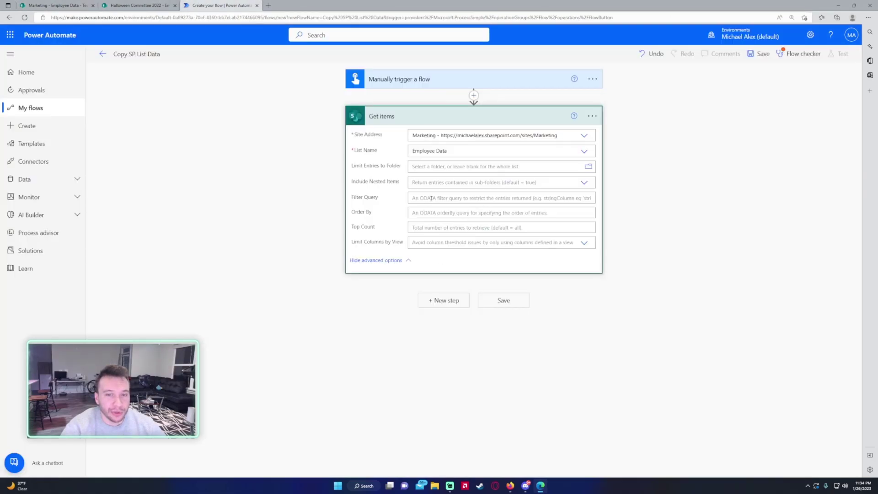
pyautogui.click(400, 260)
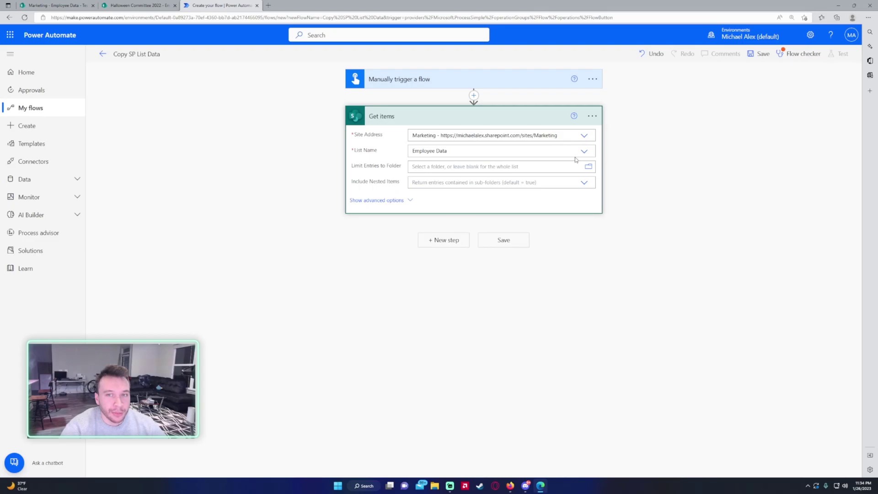
pyautogui.click(592, 116)
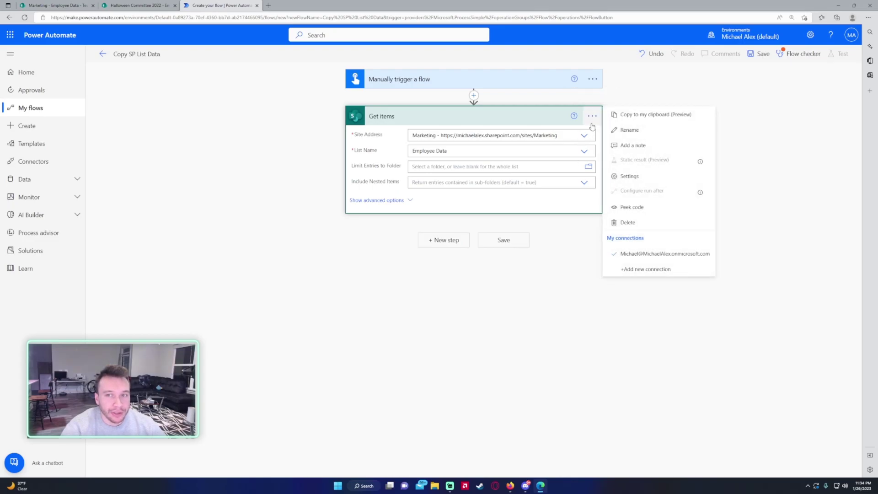
pyautogui.click(627, 176)
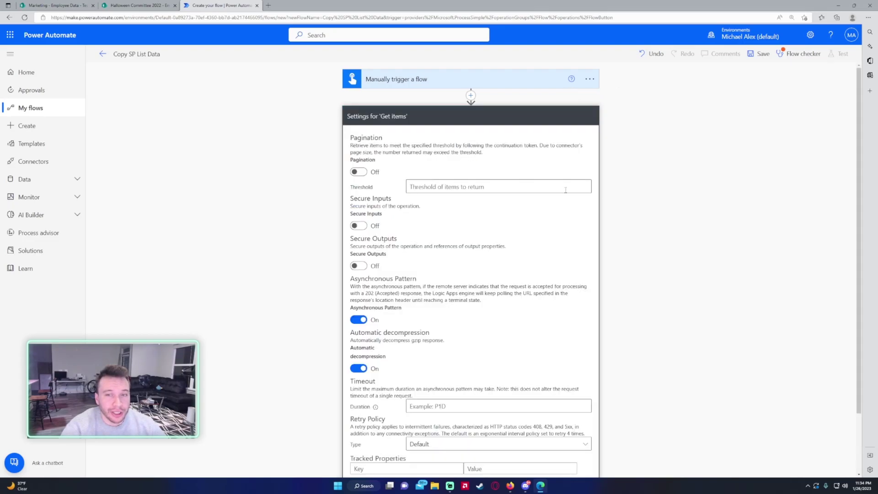
pyautogui.click(364, 173)
pyautogui.click(434, 188)
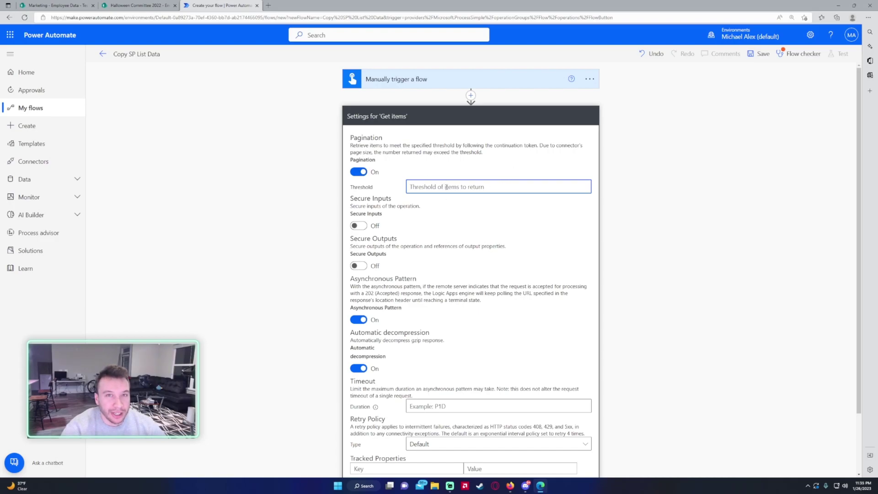
pyautogui.write('1000')
pyautogui.press('BackSpace')
pyautogui.press('BackSpace')
pyautogui.press('BackSpace')
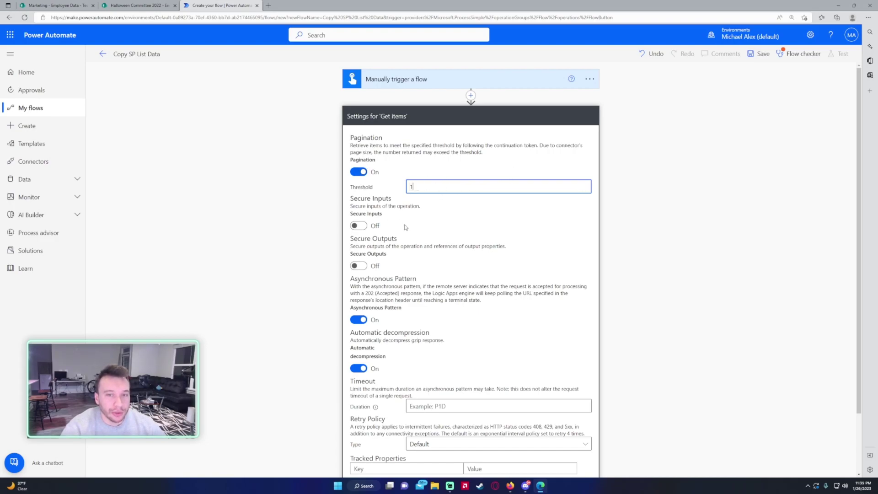
pyautogui.write('200')
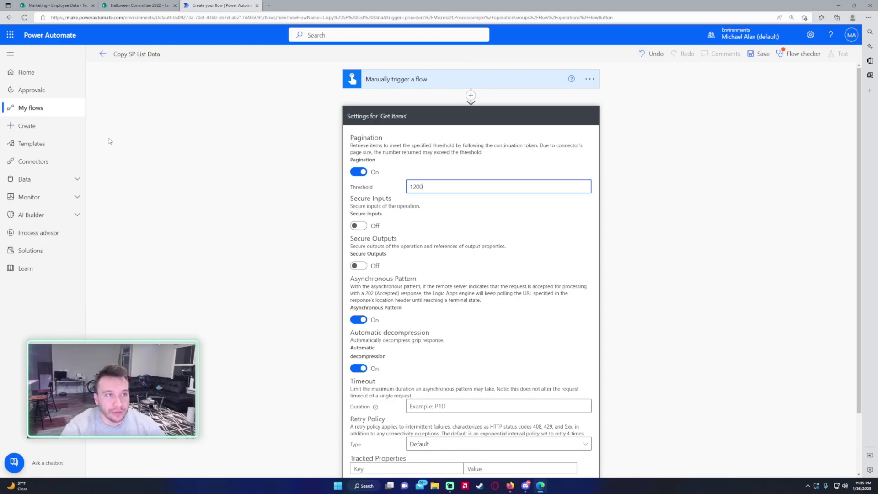
pyautogui.click(359, 171)
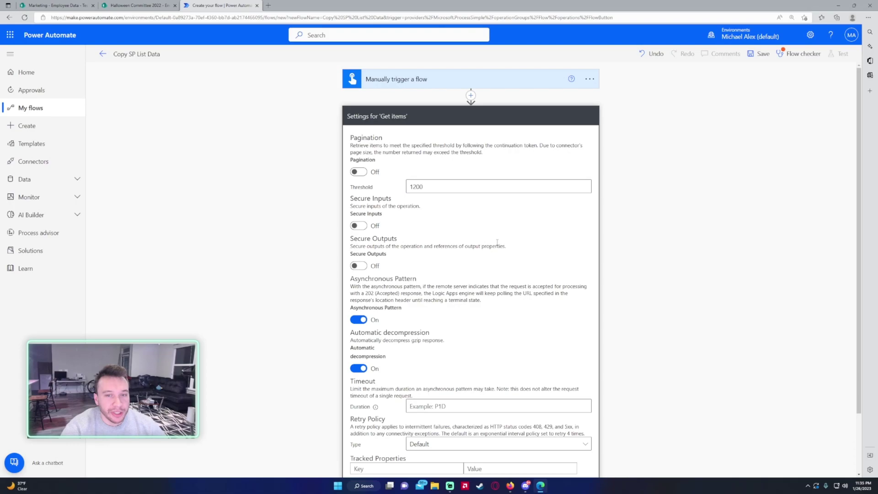
pyautogui.moveTo(423, 187); pyautogui.dragTo(412, 187)
pyautogui.scroll(-2, 400, 188)
pyautogui.press('BackSpace')
pyautogui.press('BackSpace')
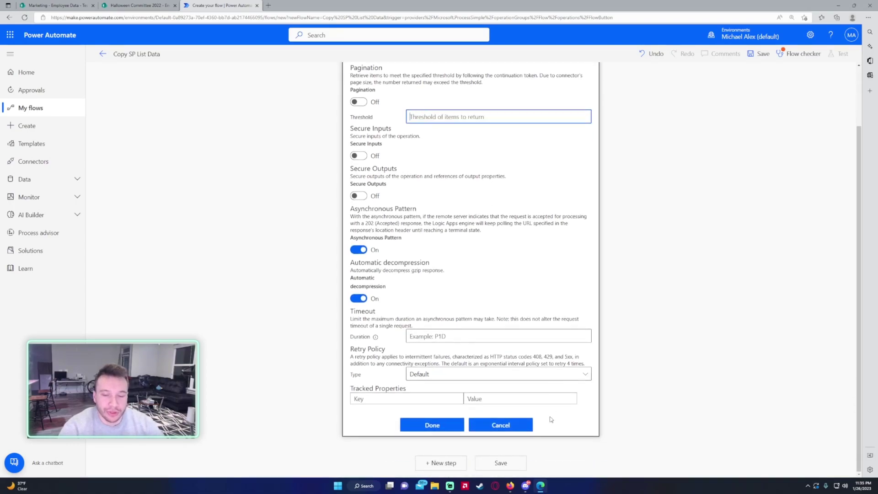
pyautogui.click(522, 430)
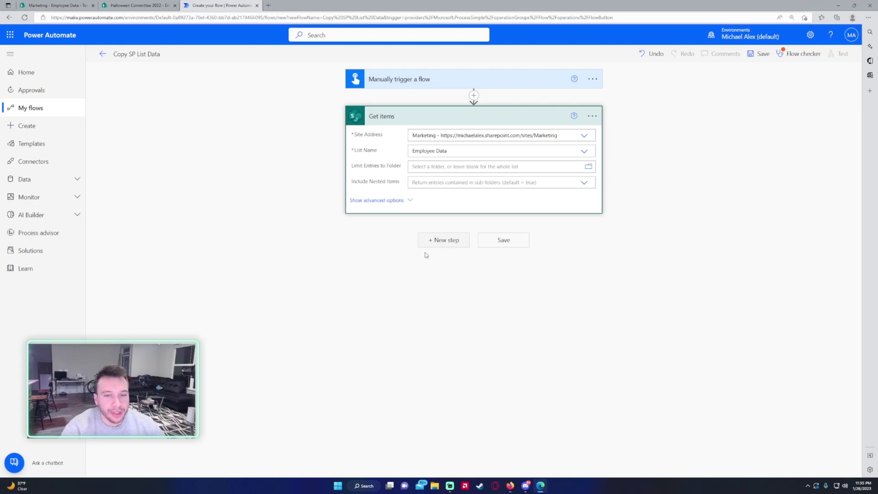
# Step: Add a SharePoint Create item step targeting Halloween Committee 2022's Employee Data list, starting on Title
pyautogui.click(444, 246)
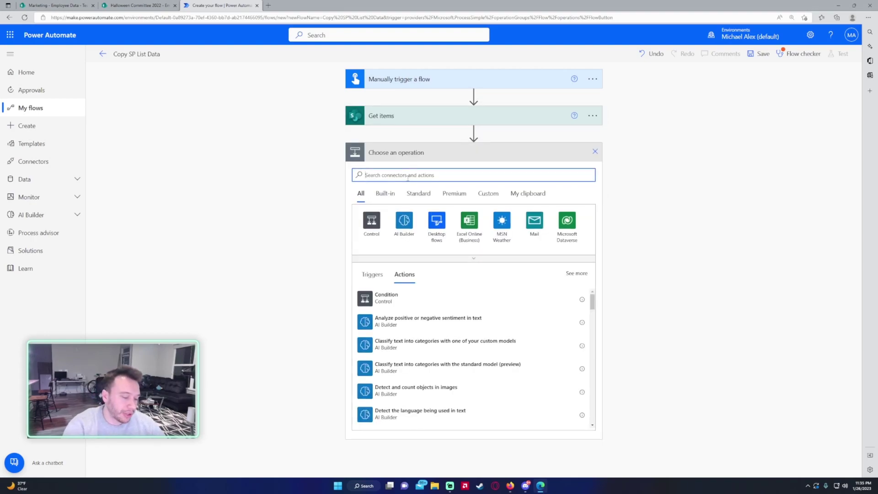
pyautogui.write('create ')
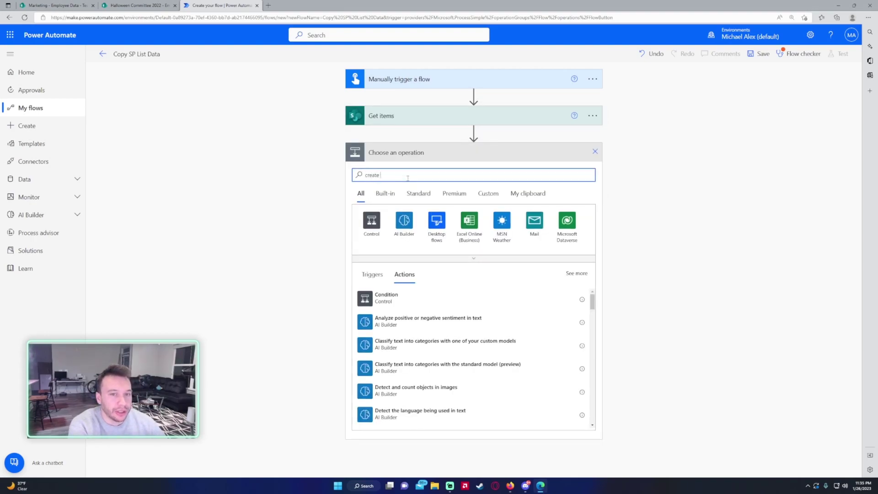
pyautogui.write('item')
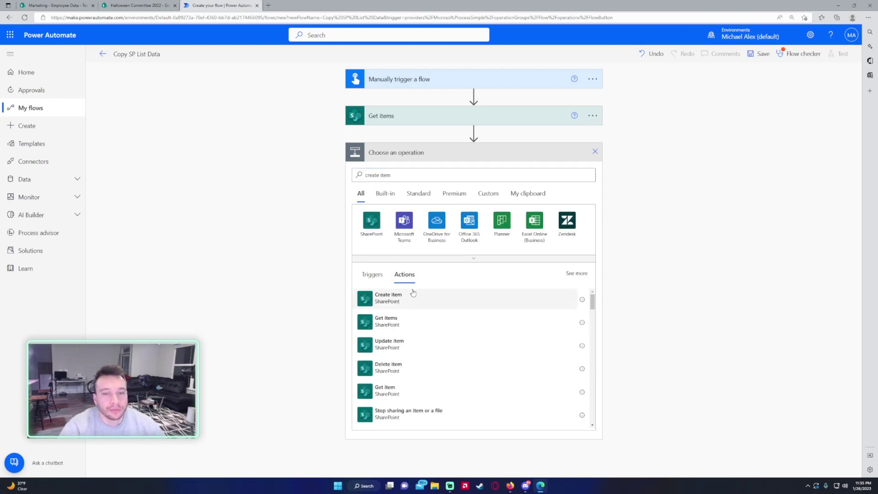
pyautogui.click(413, 295)
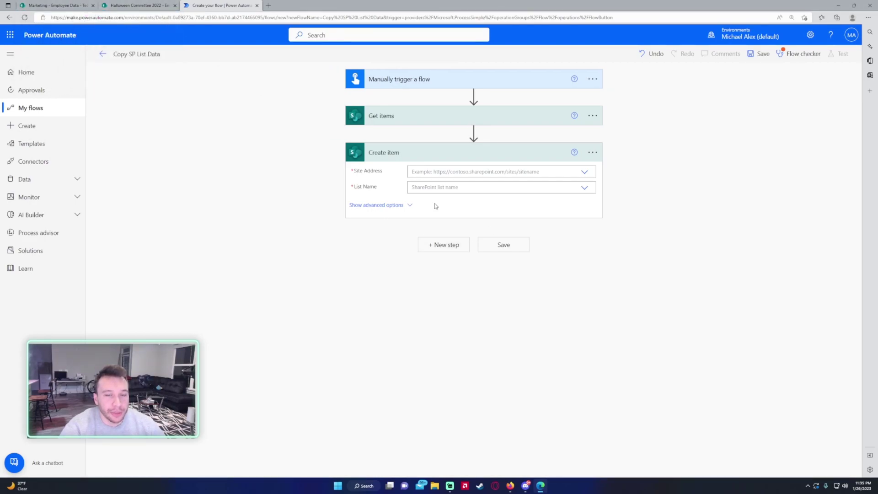
pyautogui.click(433, 170)
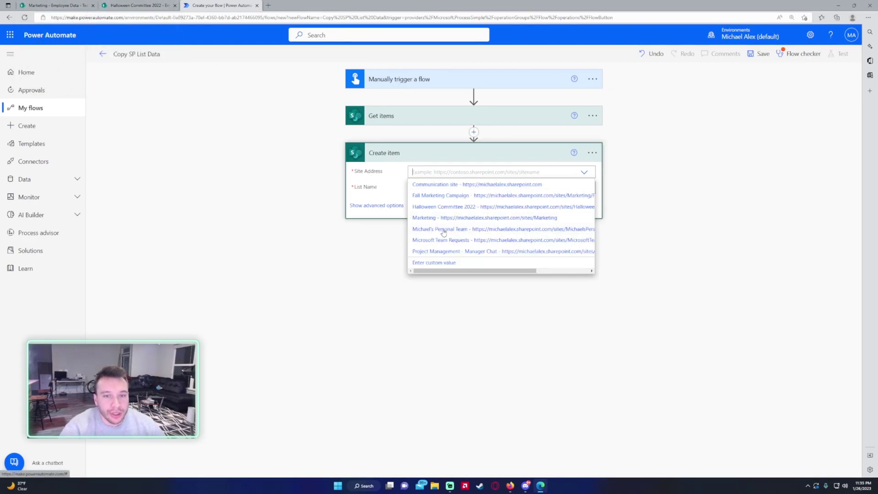
pyautogui.click(429, 209)
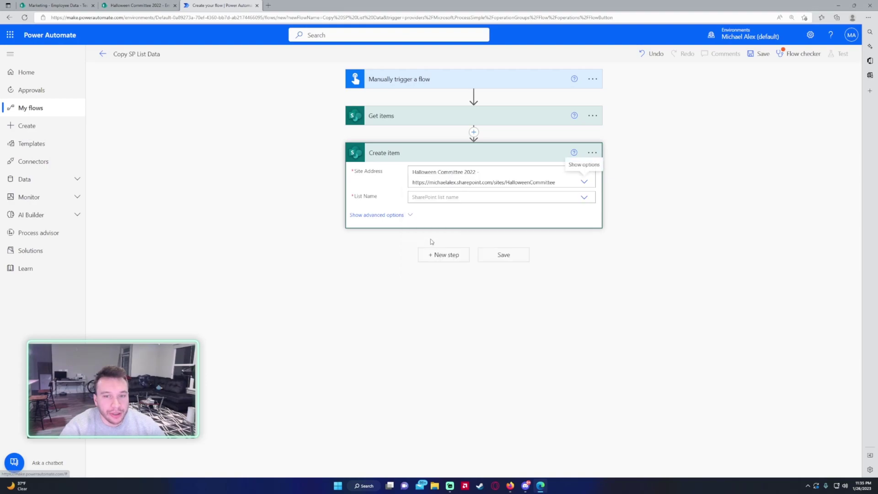
pyautogui.click(423, 199)
pyautogui.click(427, 214)
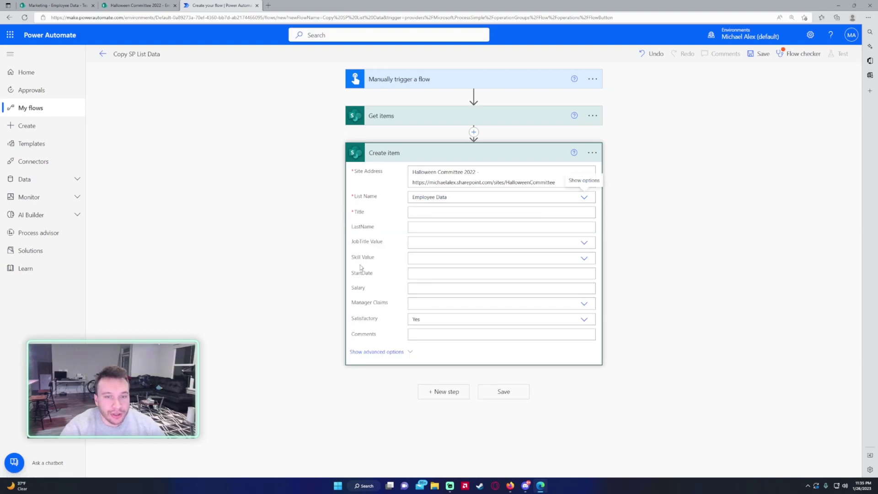
pyautogui.click(417, 212)
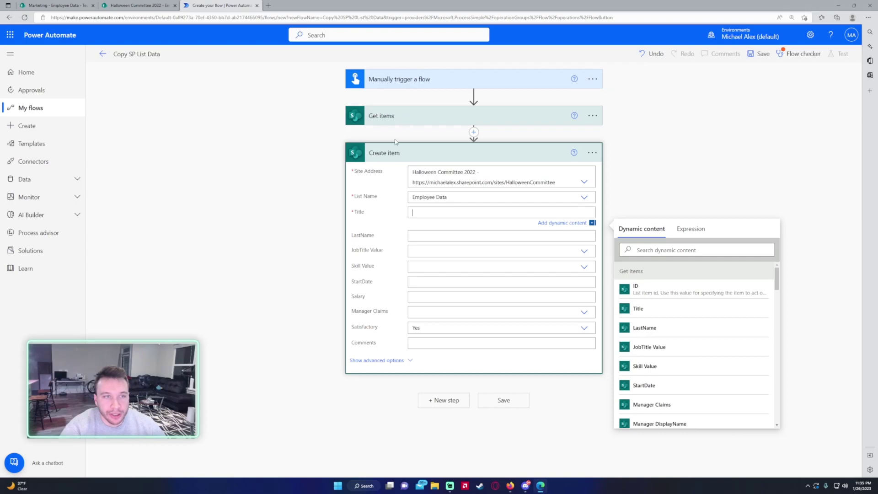
# Step: Map Create item's Title to each source item's Title, creating an Apply to each loop
pyautogui.click(75, 4)
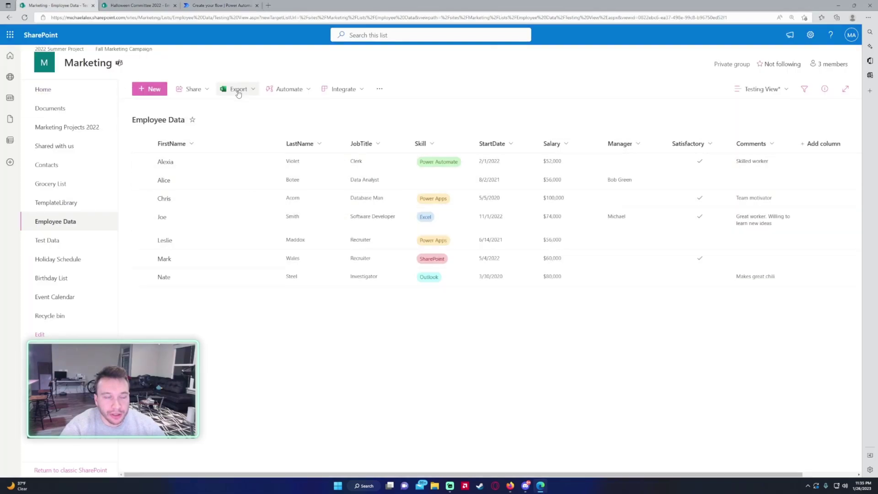
pyautogui.click(222, 5)
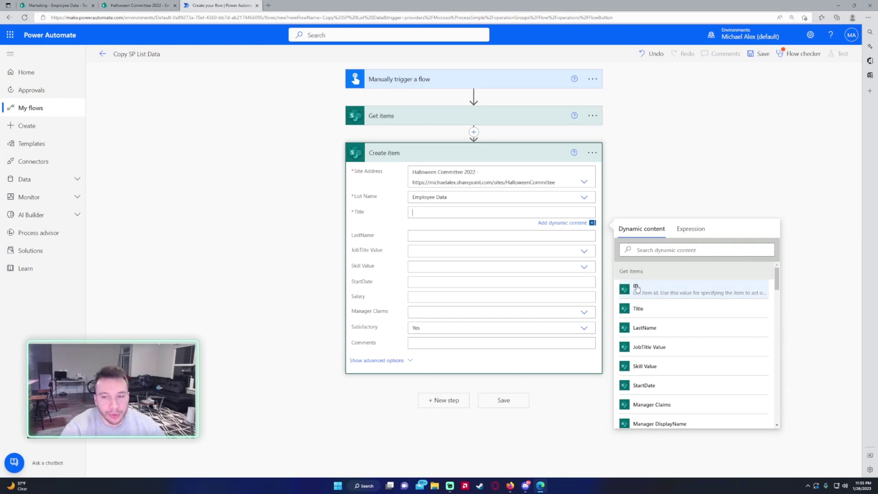
pyautogui.click(639, 309)
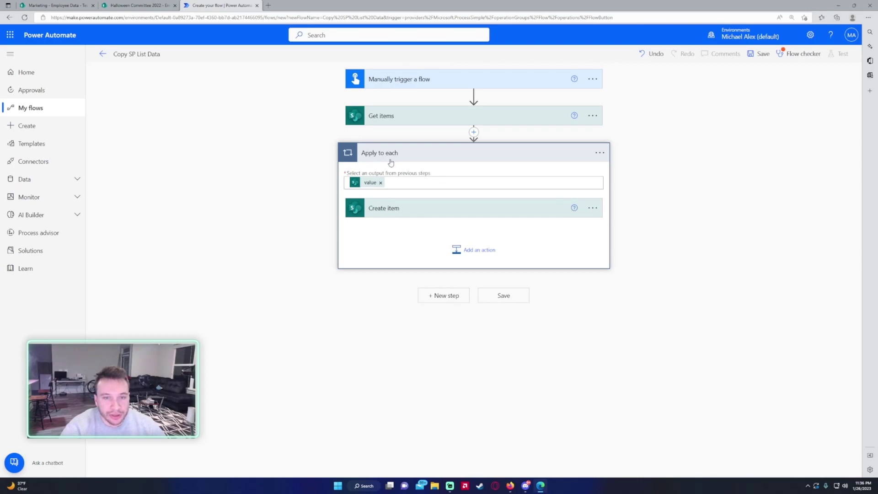
# Step: Review the Alexia, Alice, Chris and other rows in Marketing's list, then reopen Create item
pyautogui.hotkey('ctrl', '1')
pyautogui.click(148, 162)
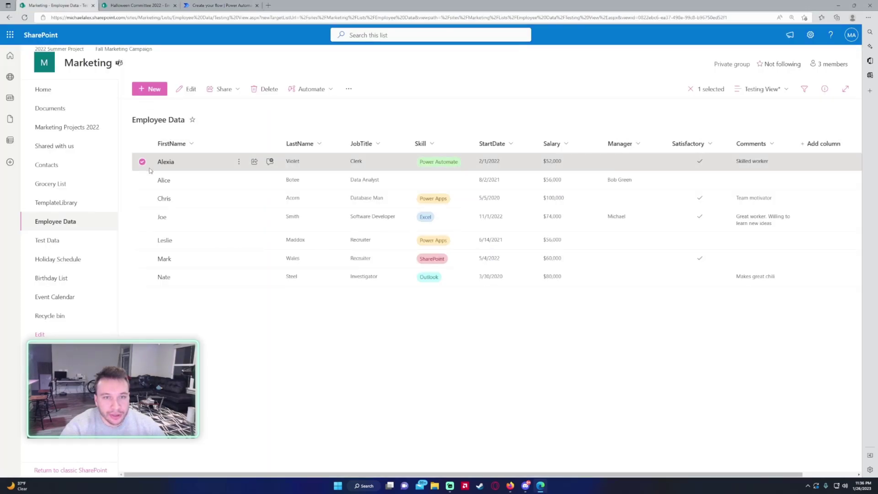
pyautogui.click(210, 182)
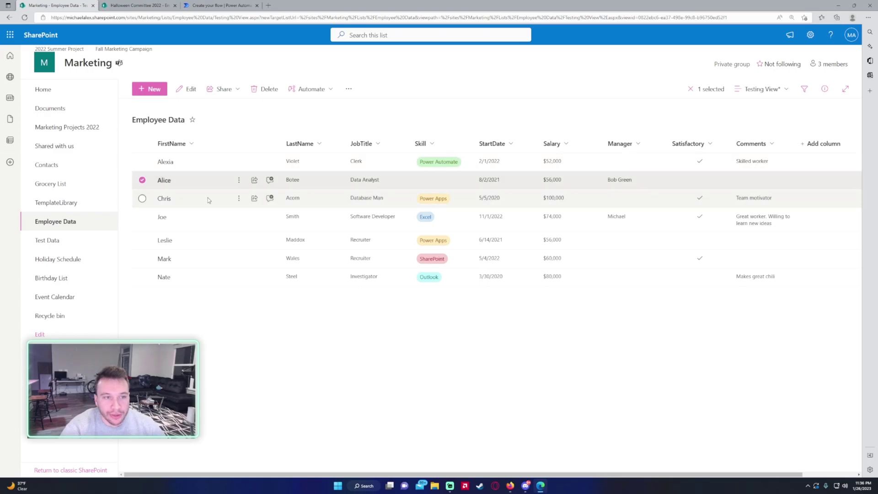
pyautogui.click(207, 199)
pyautogui.click(202, 219)
pyautogui.click(192, 245)
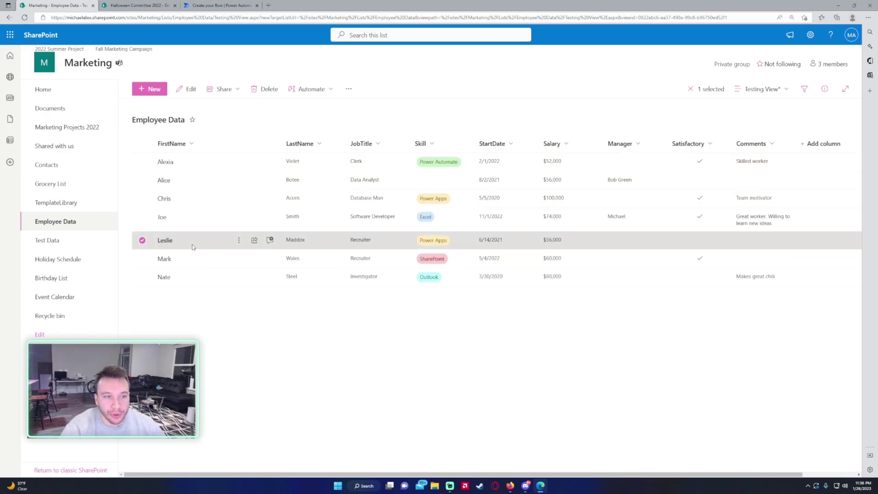
pyautogui.click(216, 5)
pyautogui.click(399, 213)
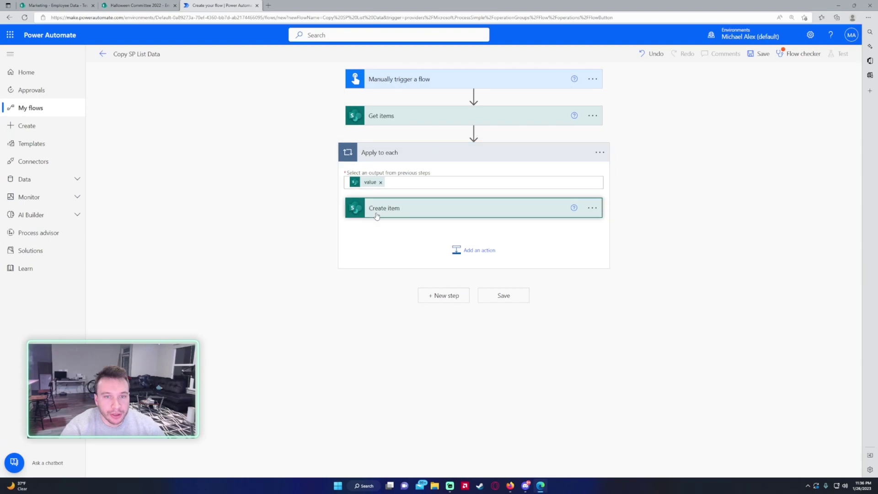
# Step: Map LastName, JobTitle Value and Skill Value to their matching Get items values
pyautogui.scroll(-1, 401, 140)
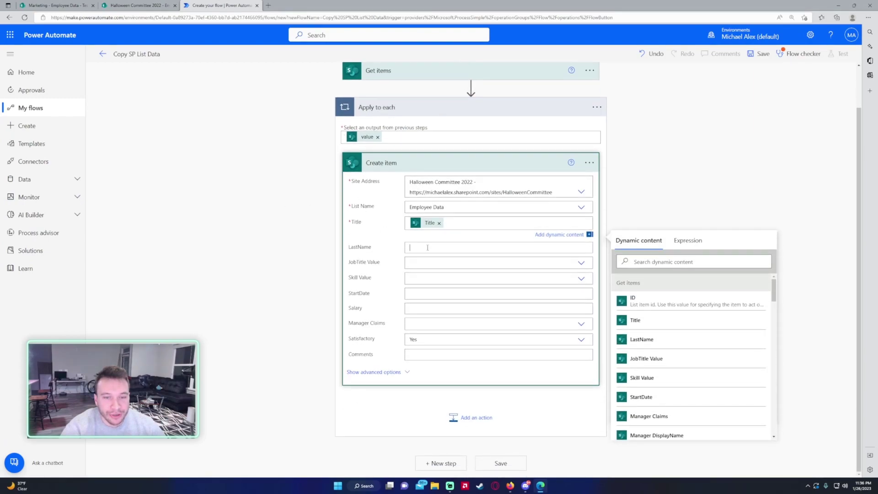
pyautogui.click(642, 339)
pyautogui.click(428, 273)
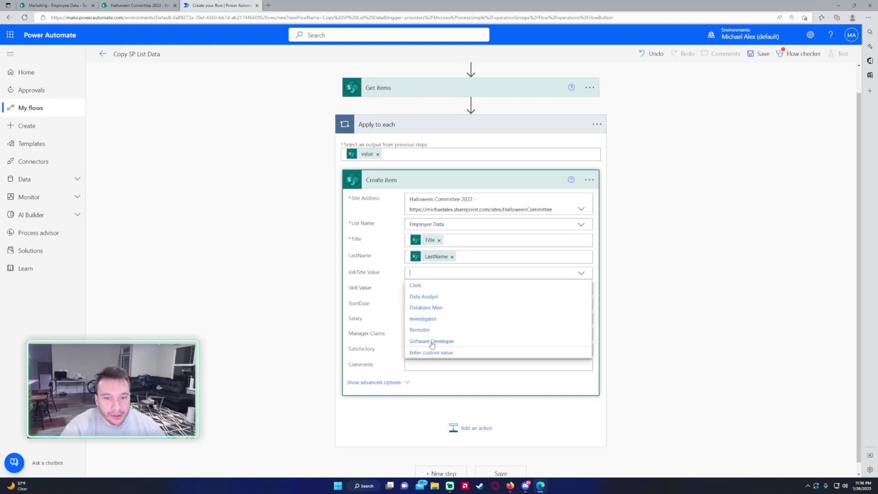
pyautogui.click(430, 354)
pyautogui.scroll(-1, 435, 269)
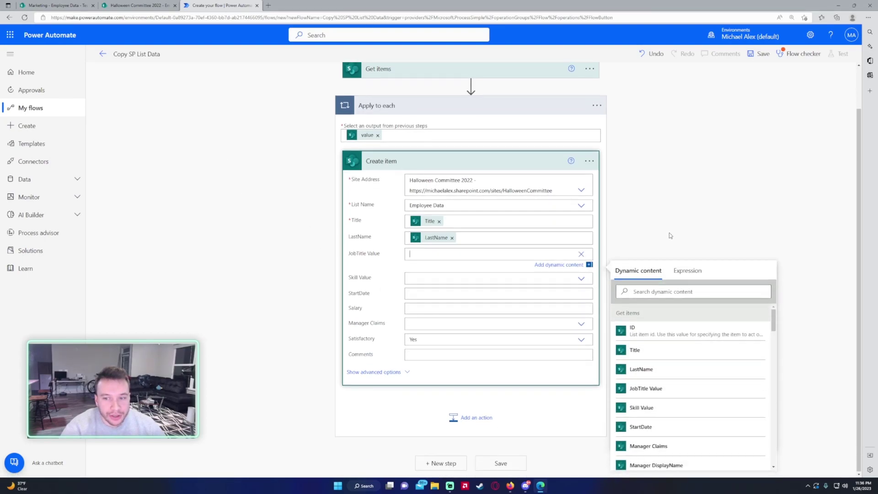
pyautogui.scroll(-1, 680, 352)
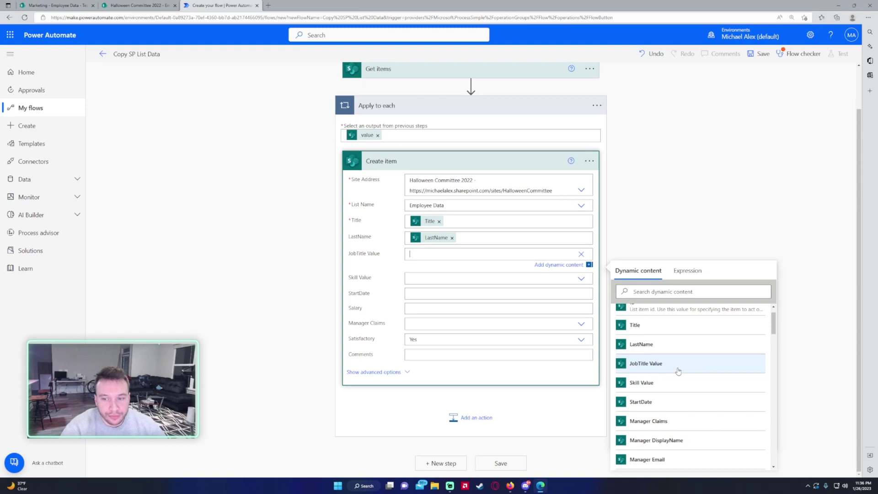
pyautogui.click(674, 370)
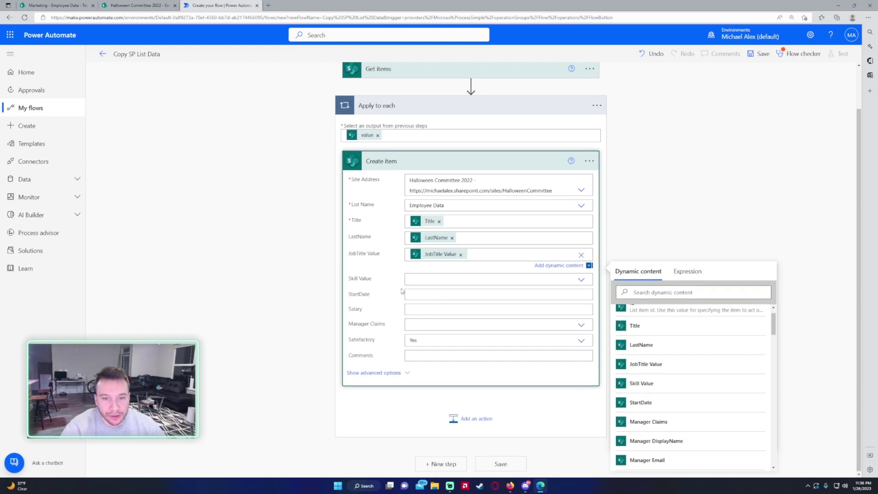
pyautogui.click(427, 281)
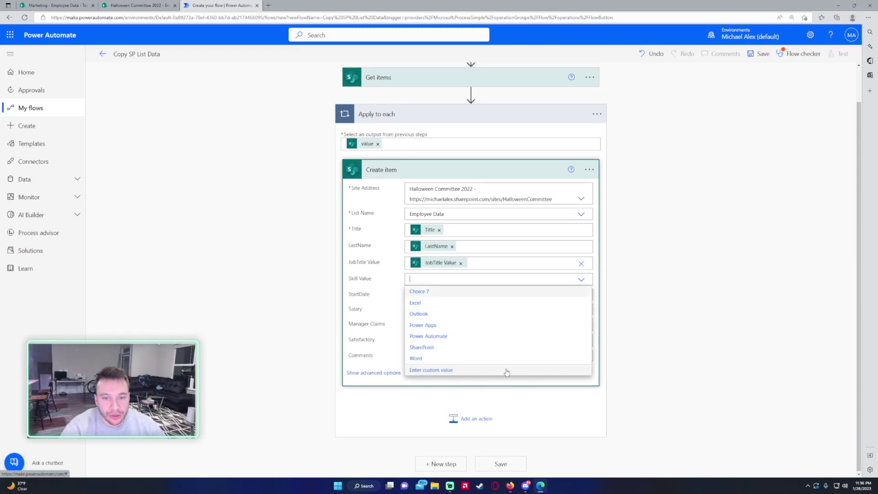
pyautogui.click(507, 372)
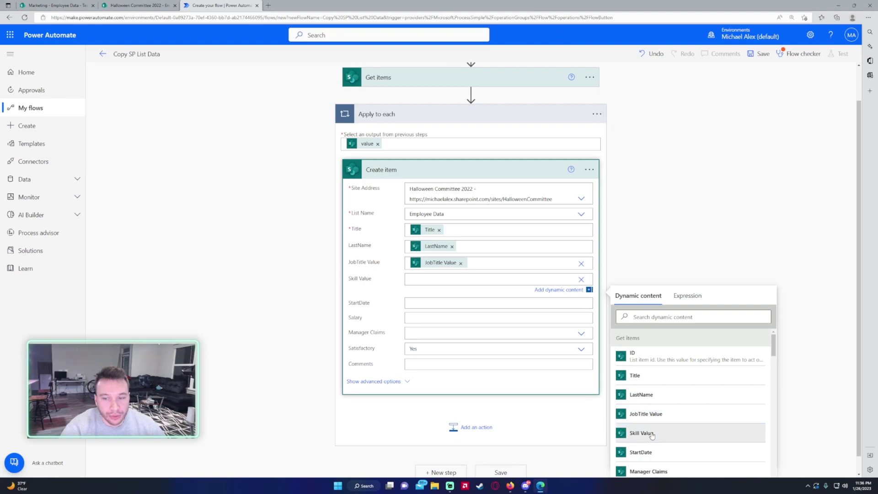
pyautogui.click(652, 435)
# Step: Map StartDate, Salary and Manager Claims to their matching Get items values
pyautogui.click(413, 304)
pyautogui.scroll(-1, 424, 300)
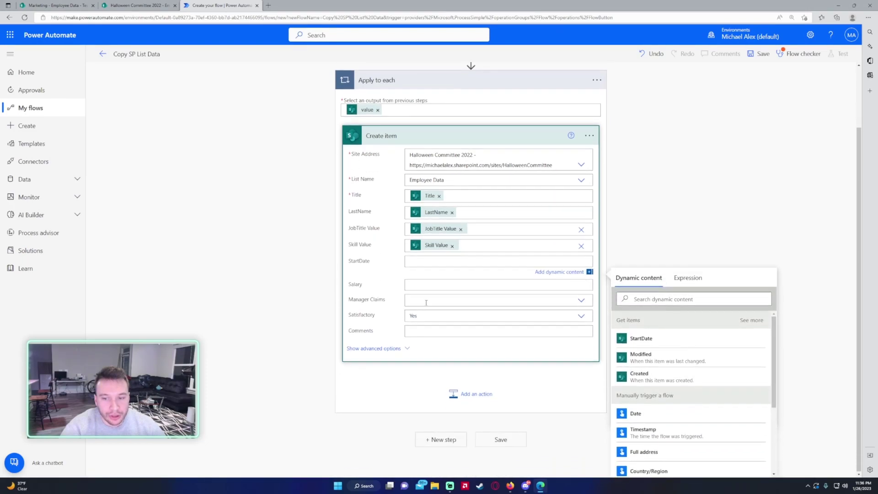
pyautogui.click(642, 340)
pyautogui.click(417, 287)
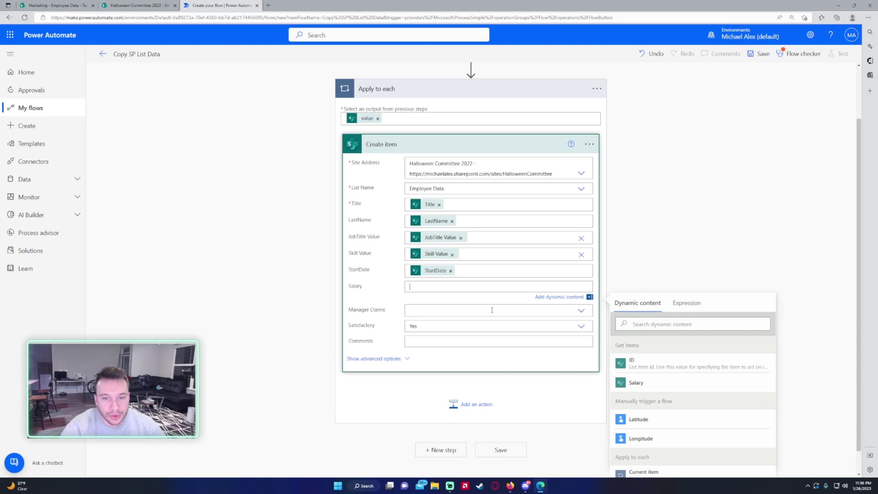
pyautogui.click(637, 383)
pyautogui.click(445, 311)
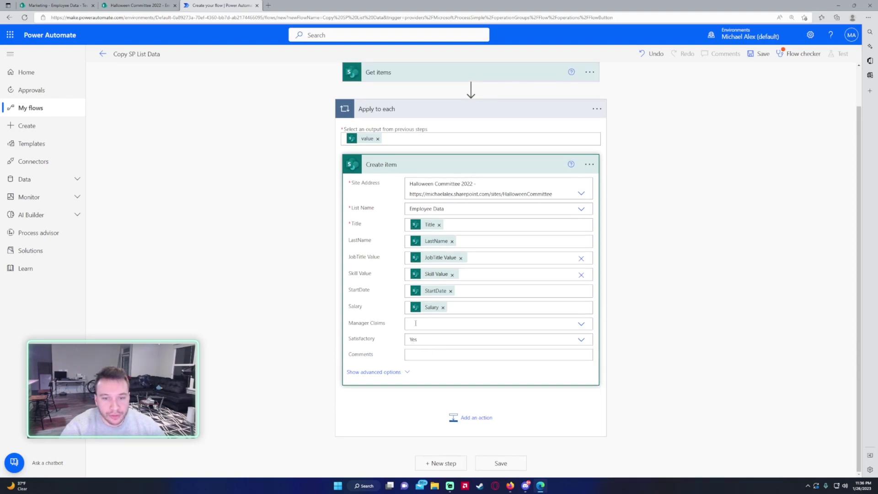
pyautogui.click(431, 348)
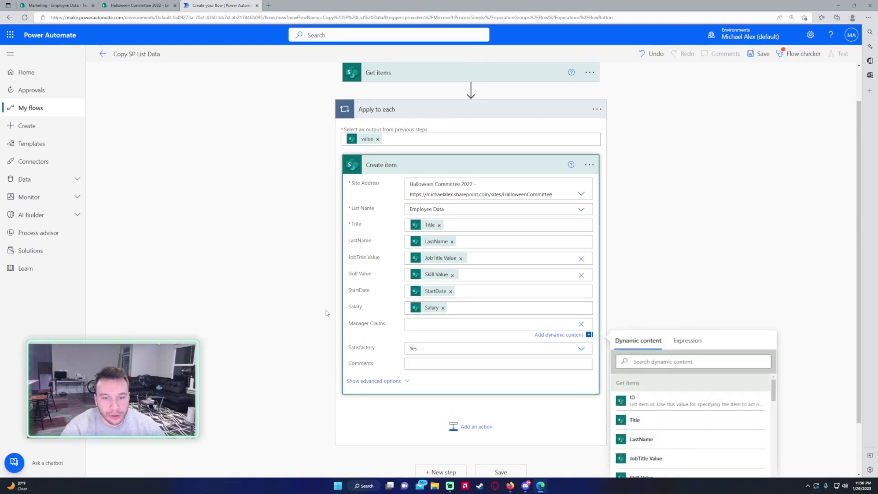
pyautogui.scroll(-1, 658, 374)
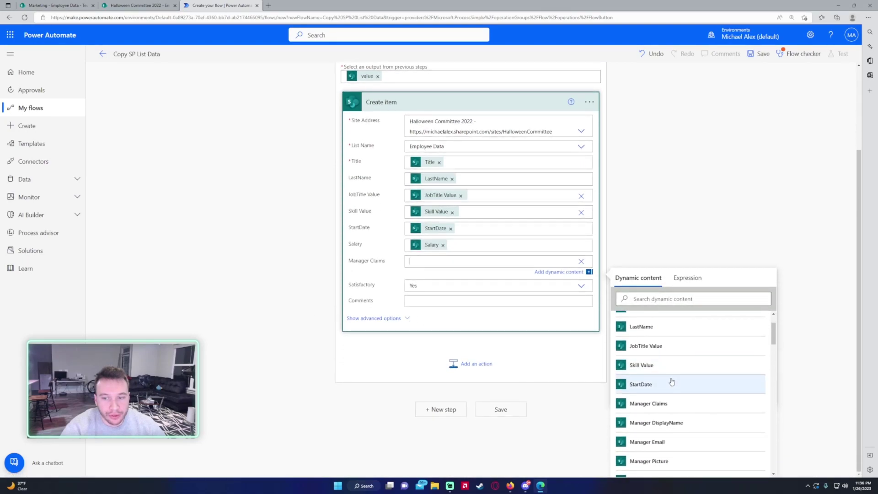
pyautogui.click(666, 405)
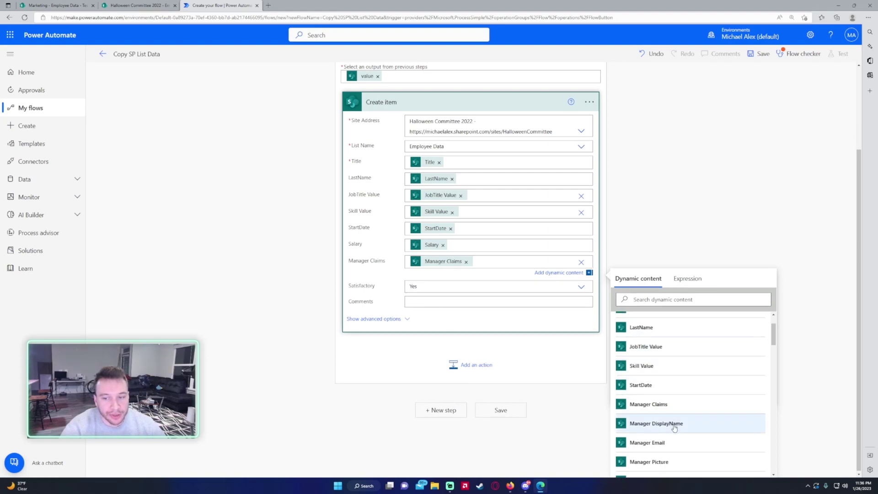
# Step: Map Satisfactory and Comments to their source values and save the flow
pyautogui.scroll(-1, 675, 428)
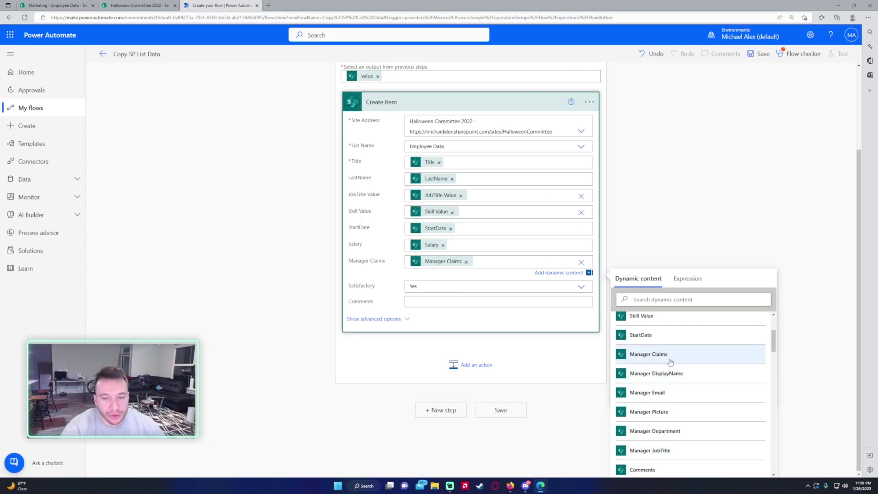
pyautogui.click(427, 283)
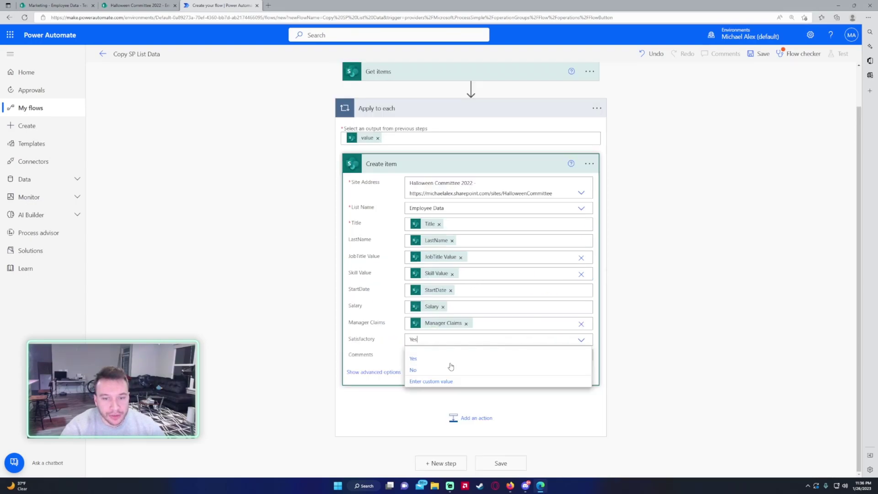
pyautogui.click(649, 422)
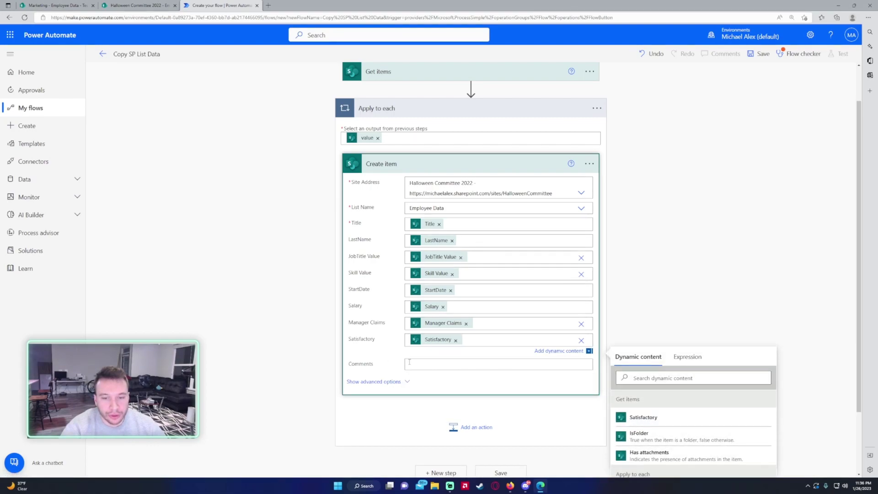
pyautogui.click(432, 366)
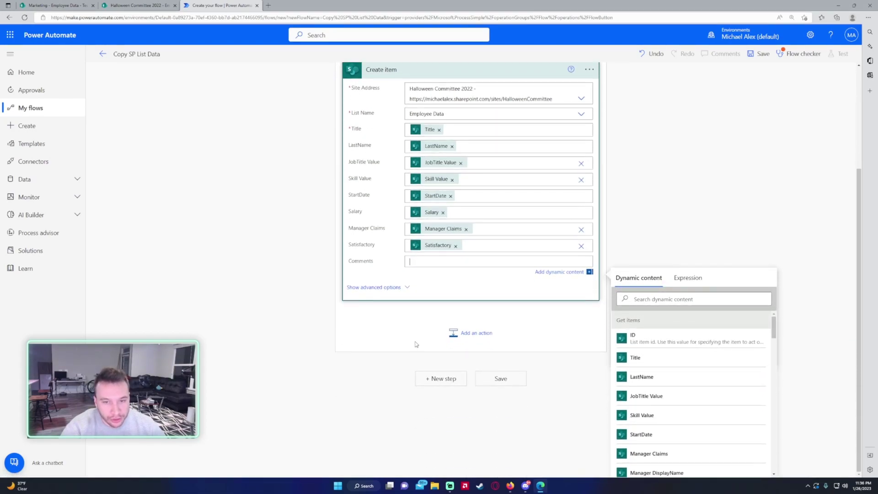
pyautogui.scroll(-5, 689, 351)
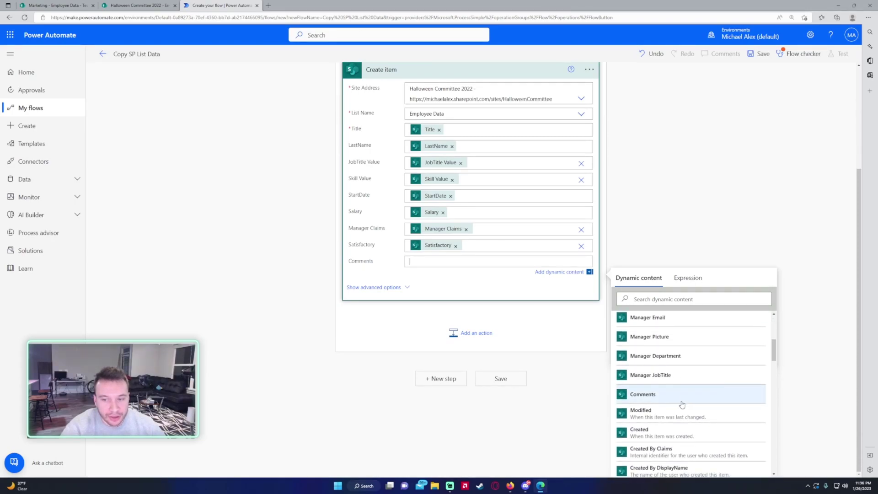
pyautogui.click(684, 398)
pyautogui.hotkey('ctrl', 's')
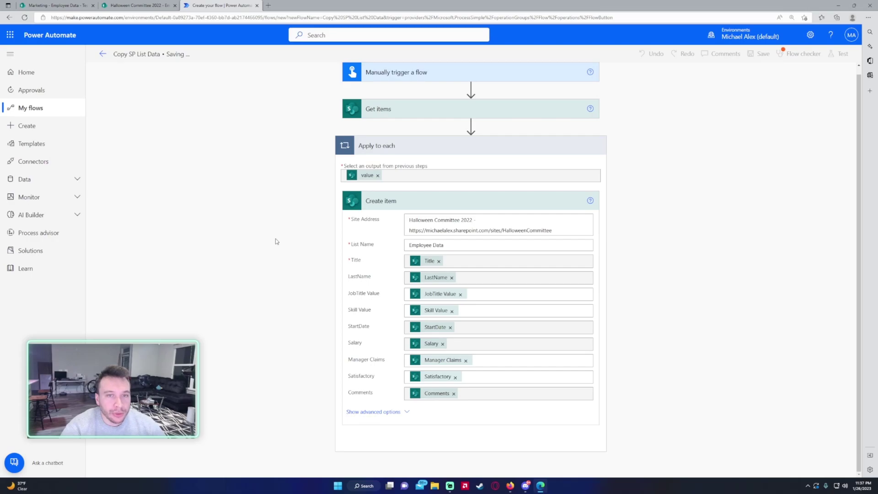
# Step: Check the flow, run a manual test of Copy SP List Data, and view the Halloween list
pyautogui.click(803, 54)
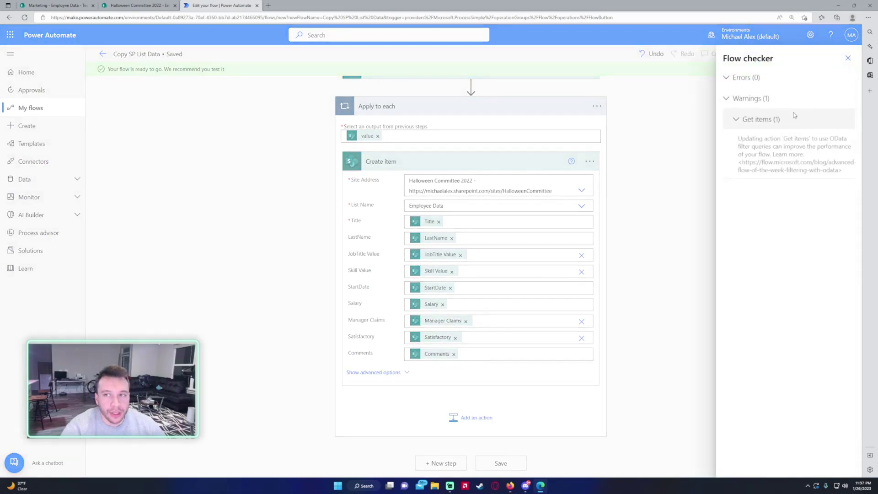
pyautogui.click(848, 58)
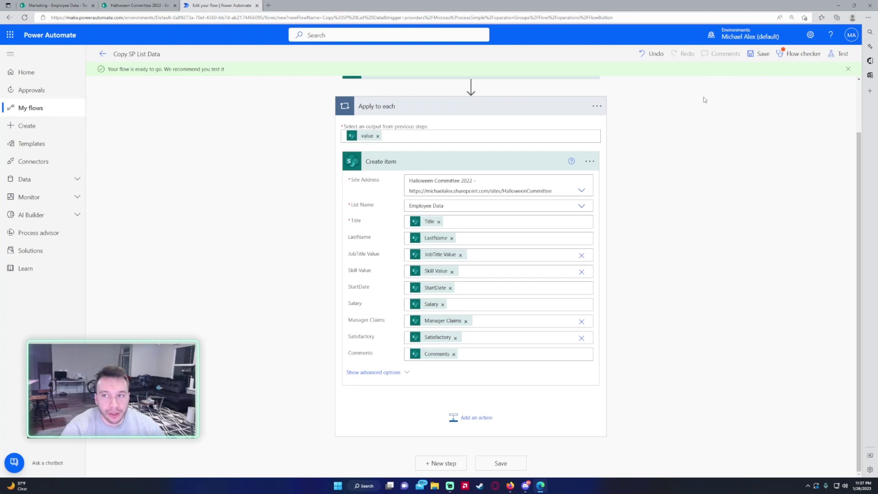
pyautogui.click(838, 55)
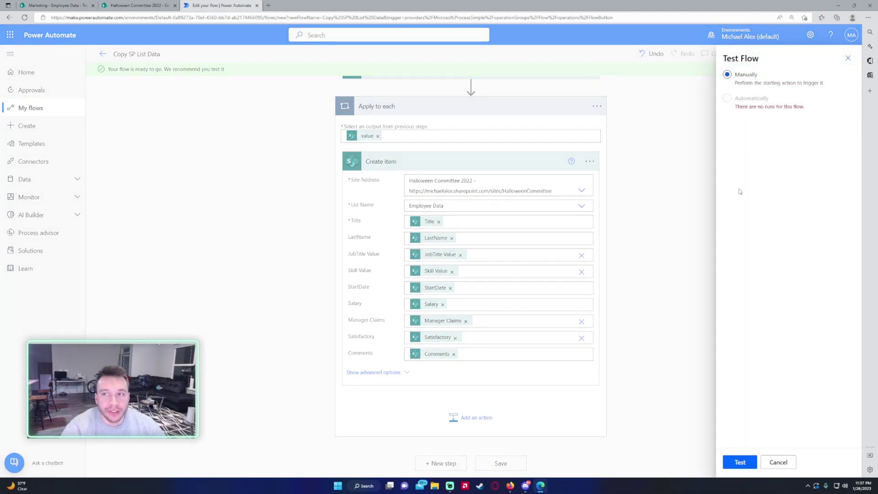
pyautogui.click(744, 462)
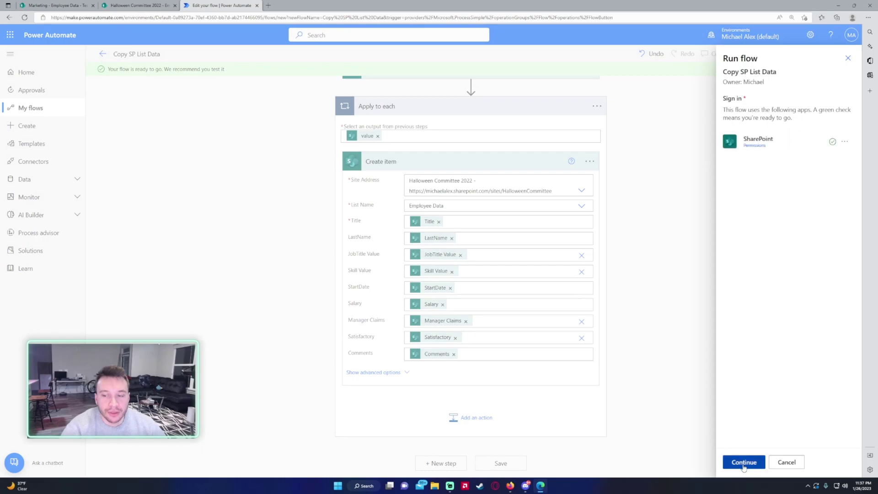
pyautogui.click(744, 463)
pyautogui.click(744, 463)
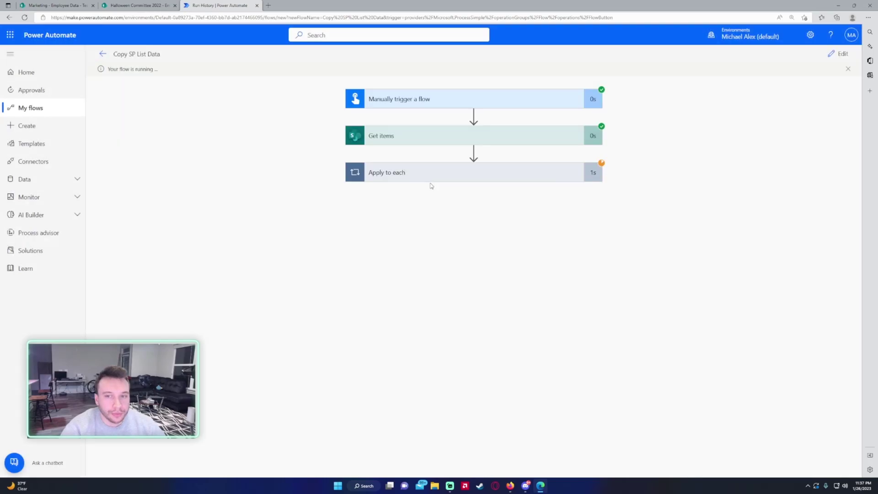
pyautogui.click(156, 5)
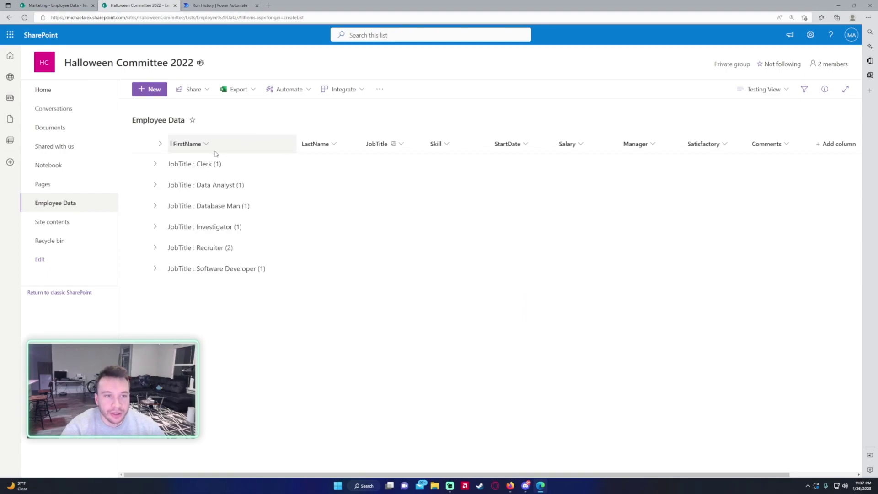
# Step: Remove the JobTitle grouping on the Halloween list and compare it with Marketing's list
pyautogui.click(403, 145)
pyautogui.click(384, 208)
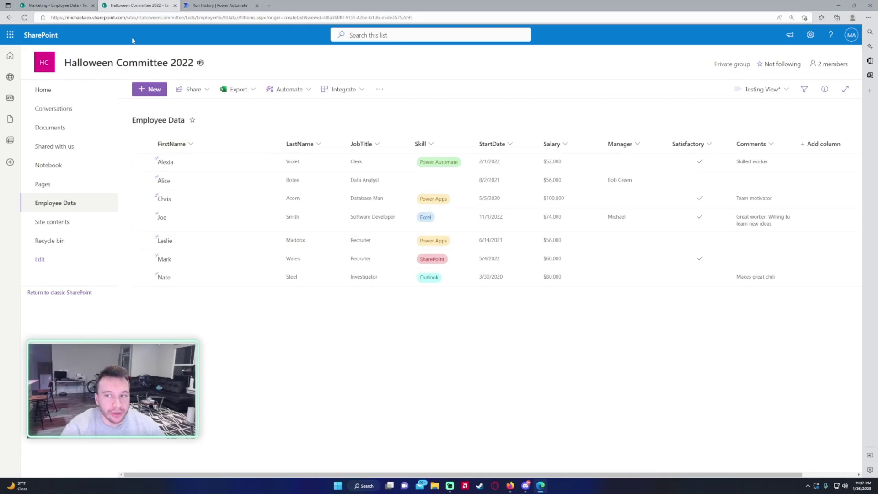
pyautogui.click(71, 5)
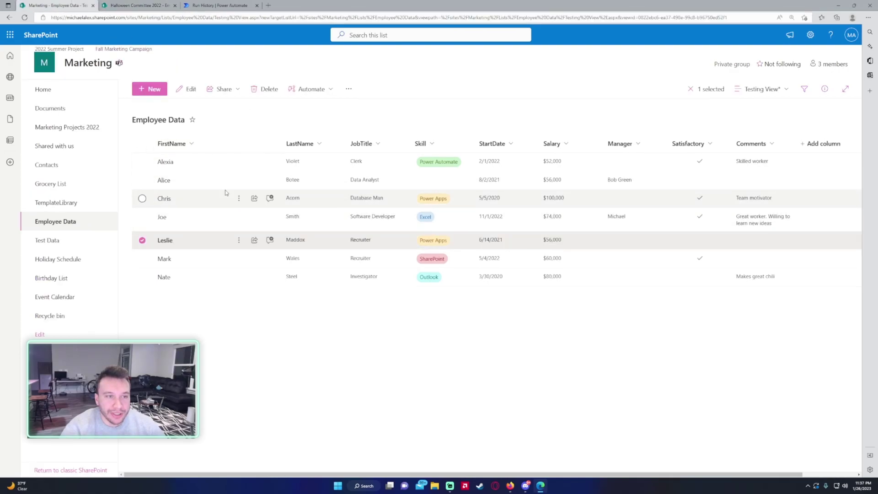
pyautogui.click(135, 5)
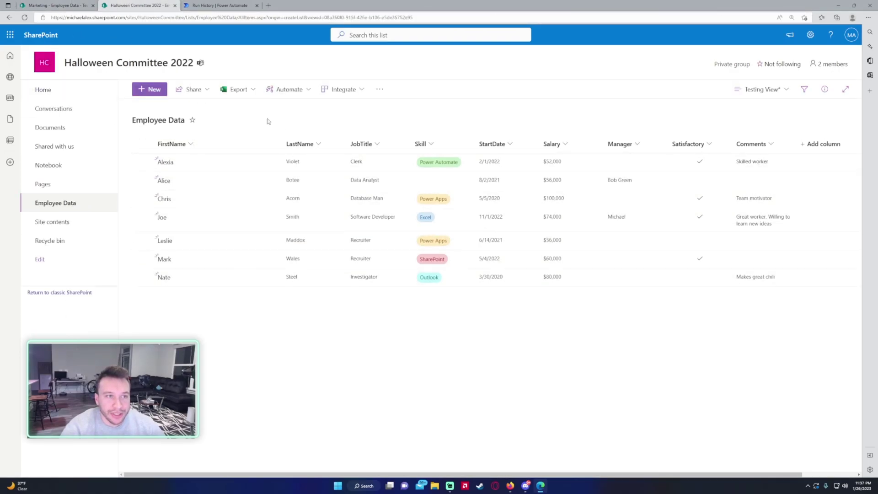
# Step: Inspect the Create item inputs inside the flow run's Apply to each loop
pyautogui.click(210, 3)
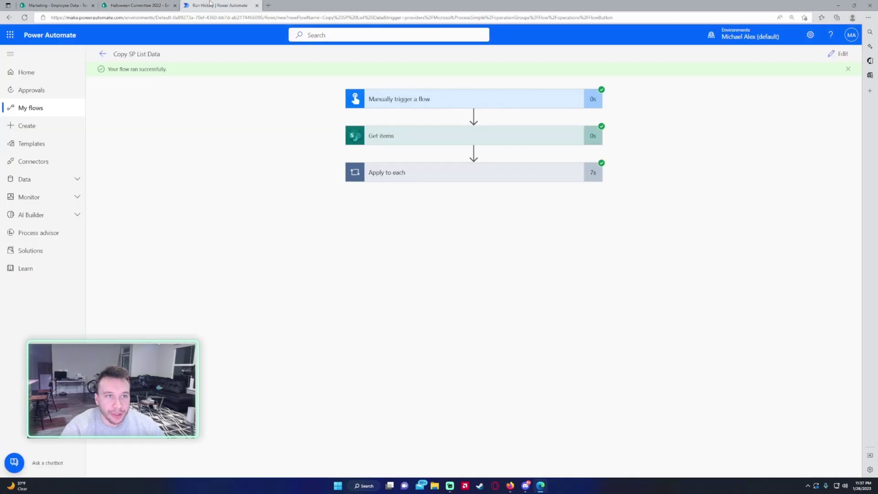
pyautogui.click(430, 171)
pyautogui.click(421, 216)
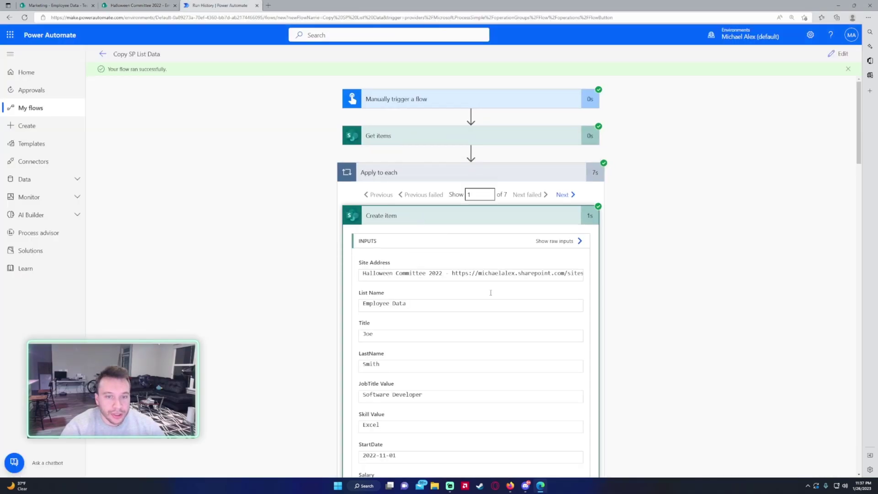
pyautogui.click(137, 5)
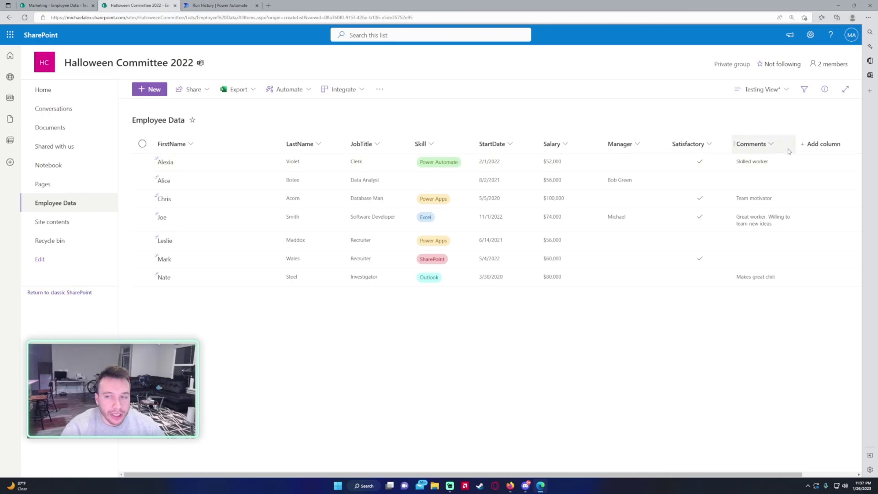
# Step: Show Created, Modified, Created By and Modified By columns on the Halloween Employee Data list
pyautogui.hscroll(2, 426, 453)
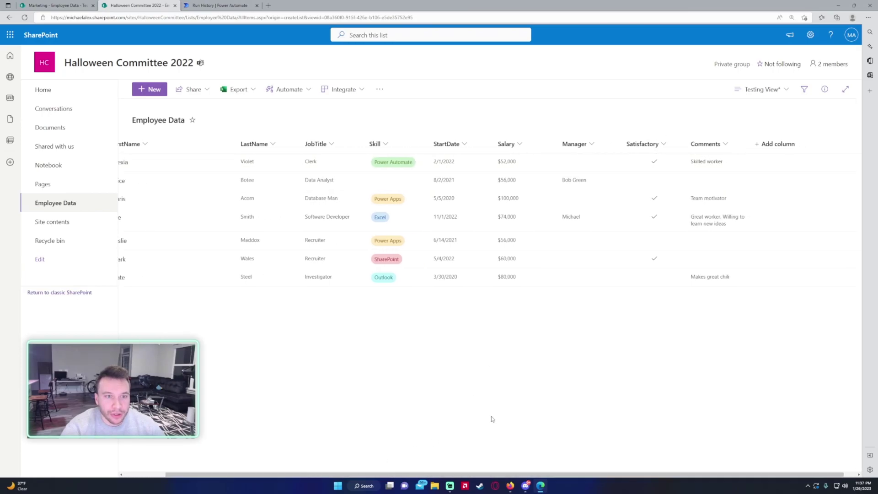
pyautogui.hotkey('ctrl', '-')
pyautogui.click(727, 131)
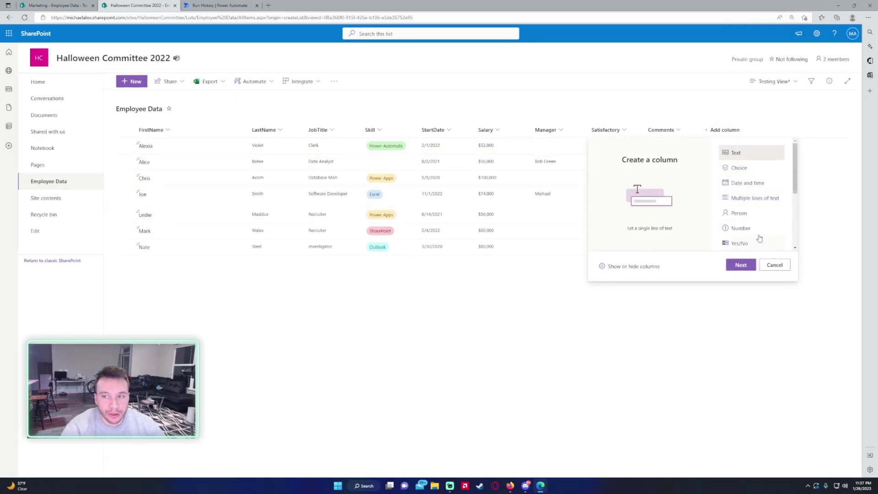
pyautogui.scroll(-4, 738, 243)
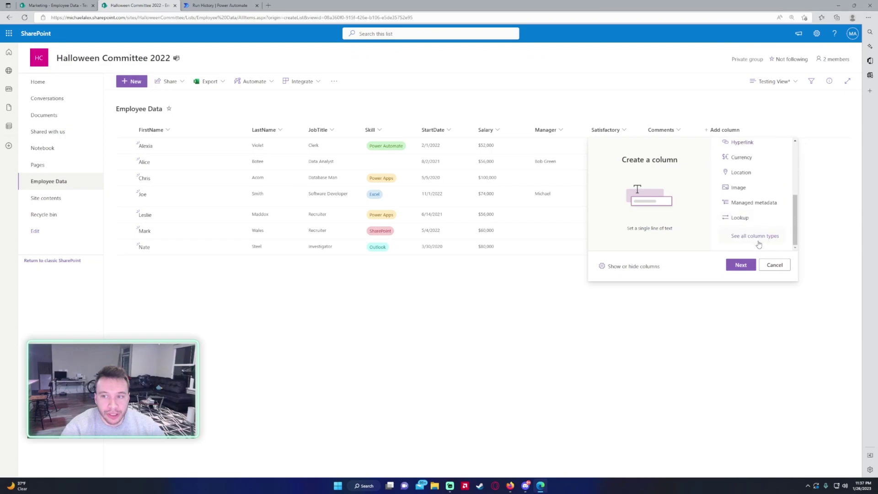
pyautogui.click(649, 266)
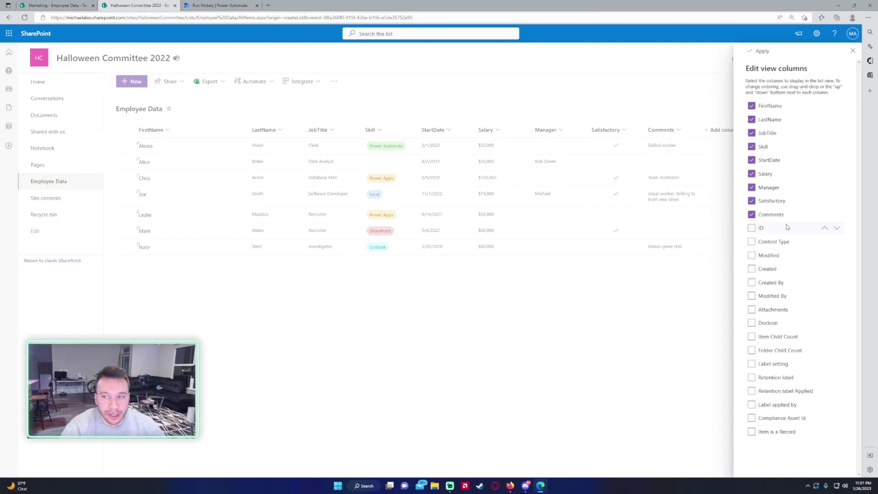
pyautogui.click(752, 269)
pyautogui.click(752, 255)
pyautogui.click(752, 282)
pyautogui.click(752, 296)
pyautogui.click(758, 51)
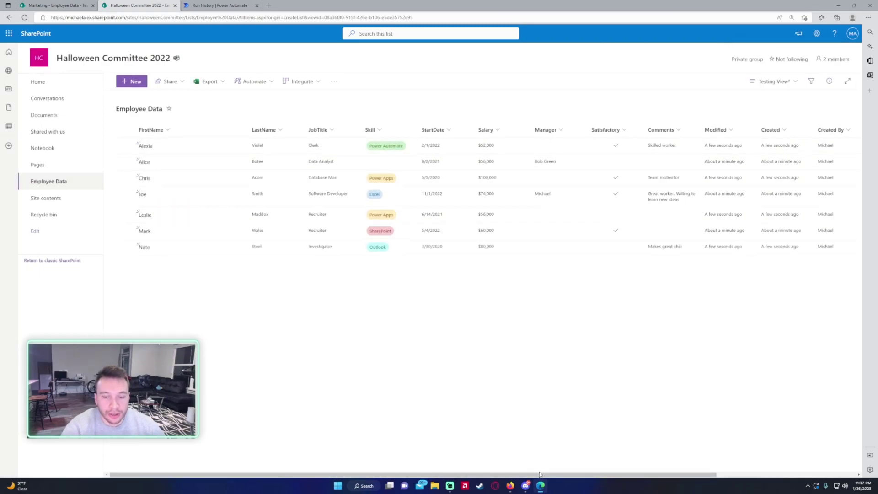
pyautogui.moveTo(540, 475); pyautogui.dragTo(636, 475)
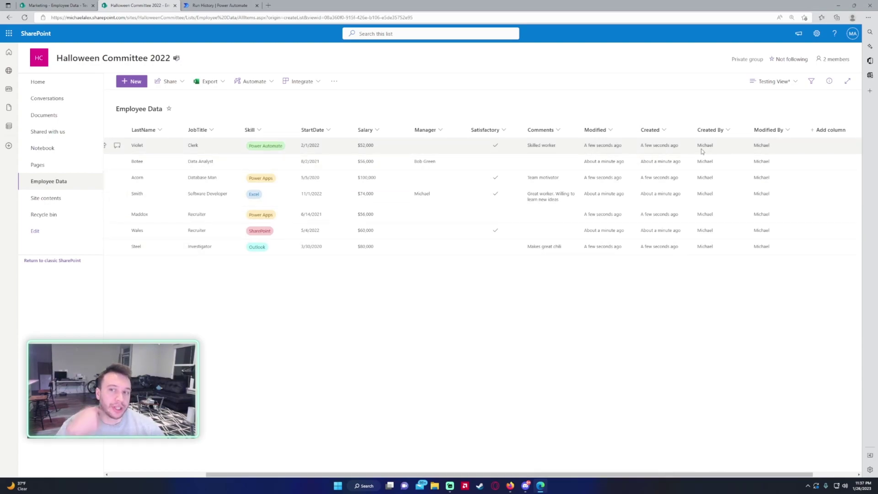
# Step: Show the same four Created/Modified columns on the Marketing Employee Data list
pyautogui.click(54, 6)
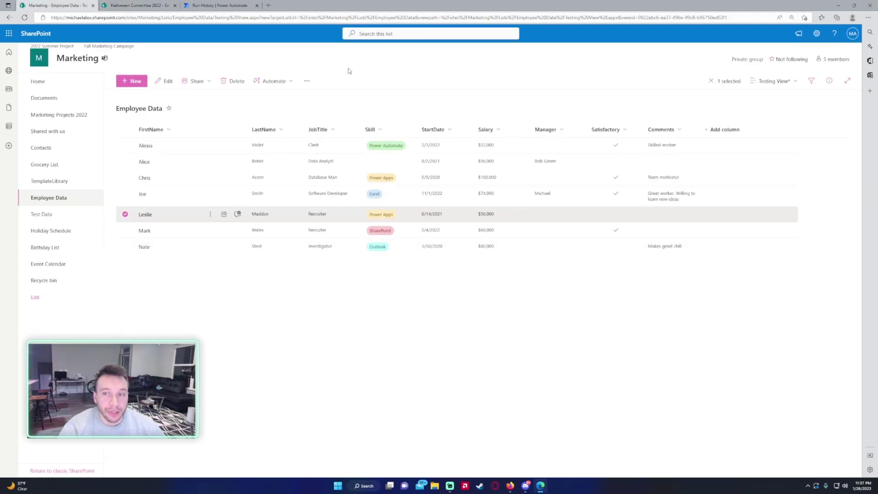
pyautogui.click(716, 130)
pyautogui.click(618, 266)
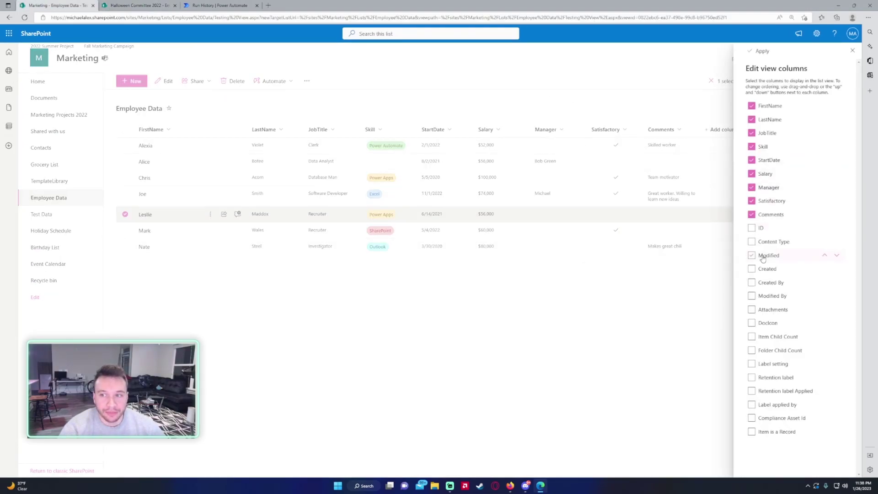
pyautogui.click(751, 283)
pyautogui.click(752, 269)
pyautogui.click(752, 256)
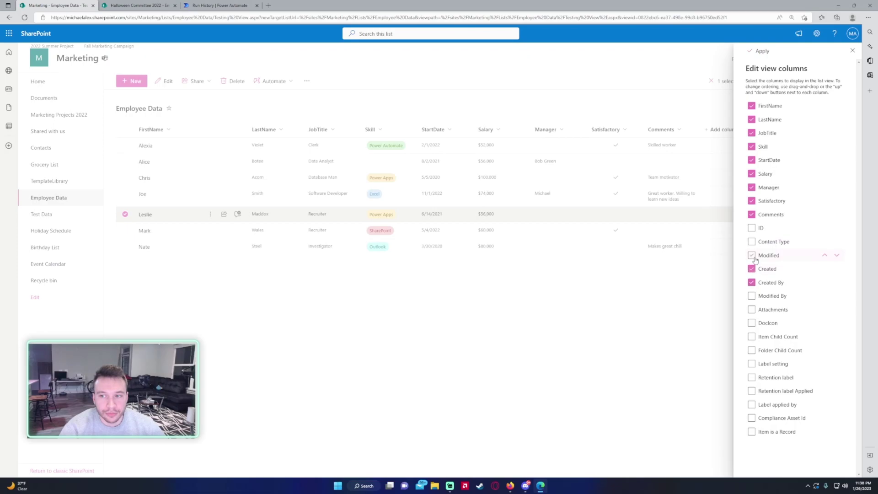
pyautogui.click(752, 296)
pyautogui.click(761, 51)
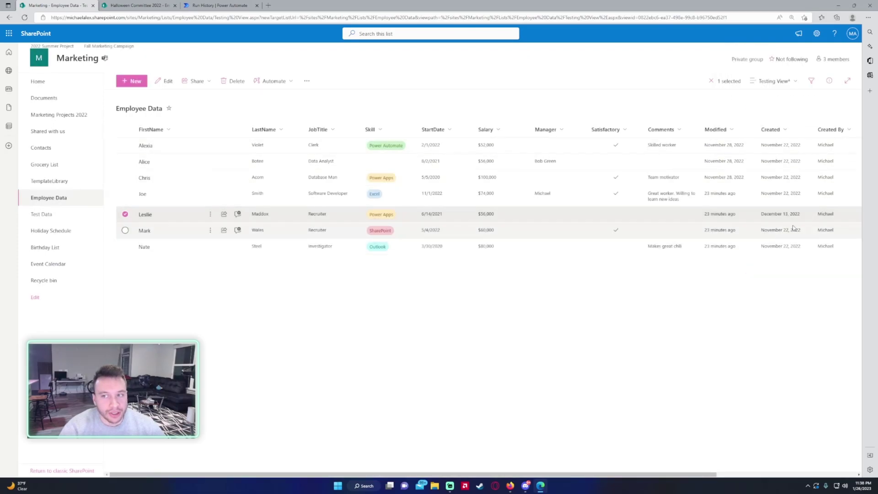
# Step: Compare the copies' recent Created/Modified times with the Marketing originals and the flow run
pyautogui.click(137, 5)
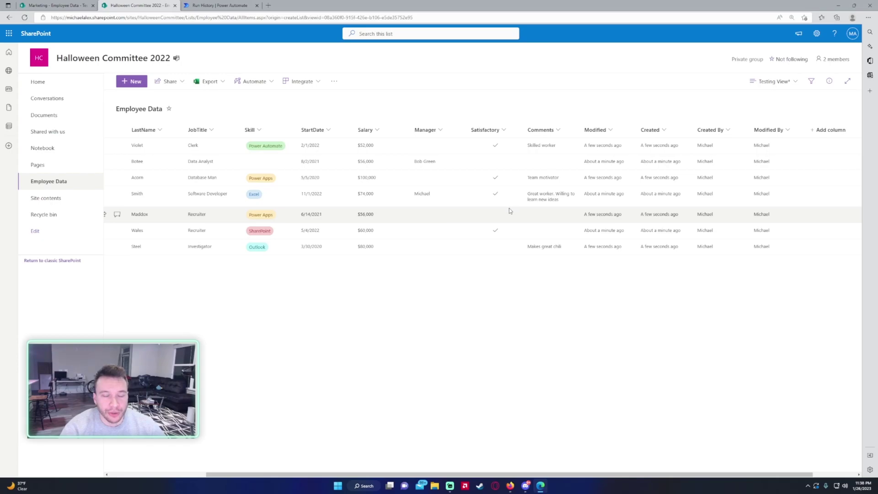
pyautogui.click(220, 5)
pyautogui.click(156, 3)
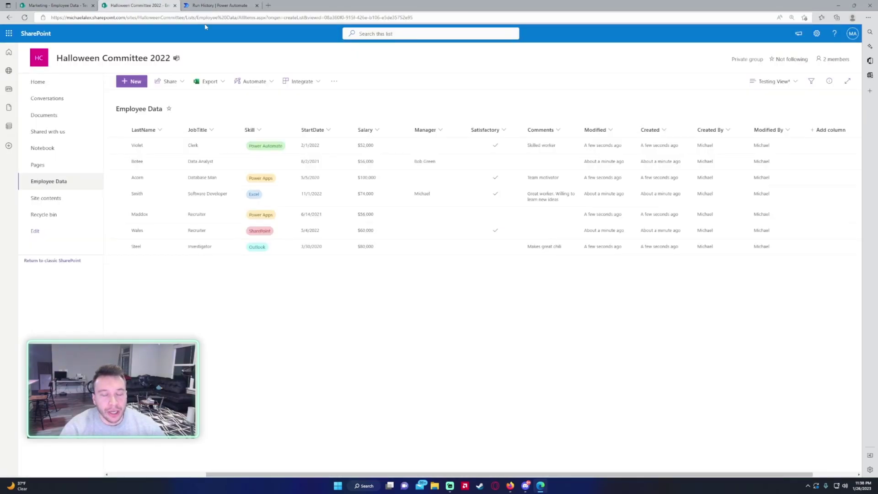
pyautogui.click(78, 4)
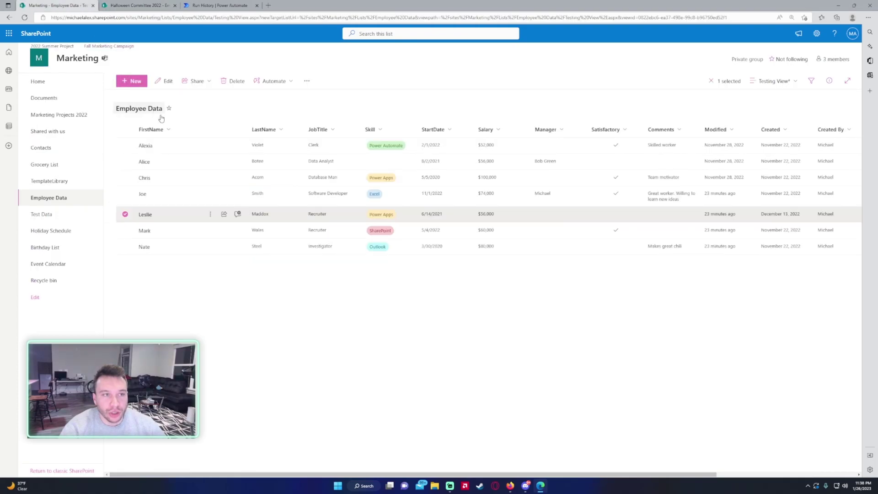
pyautogui.click(147, 5)
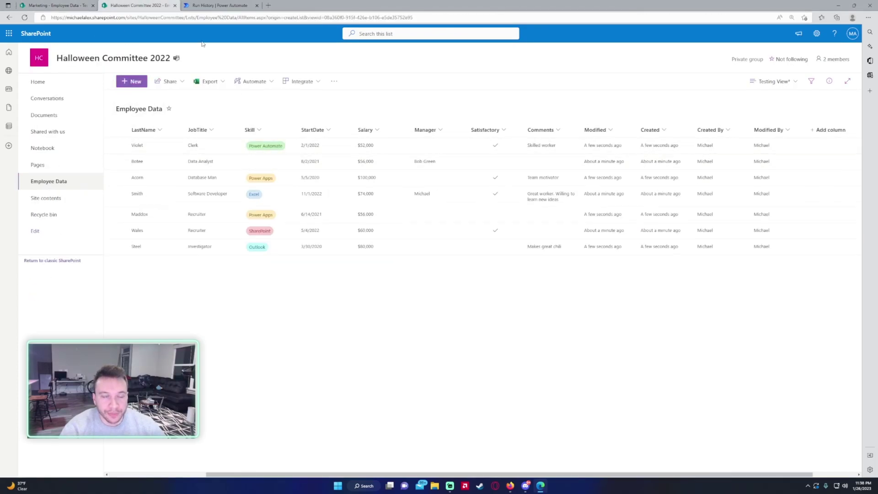
pyautogui.click(220, 5)
pyautogui.click(152, 5)
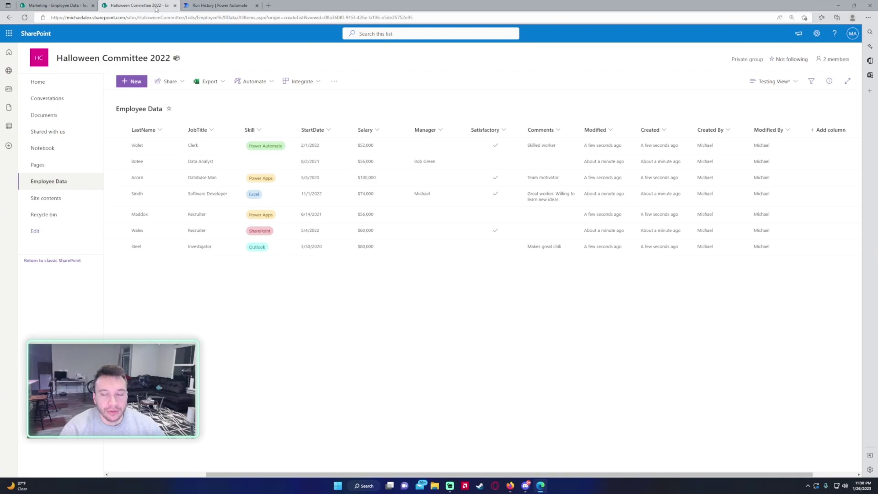